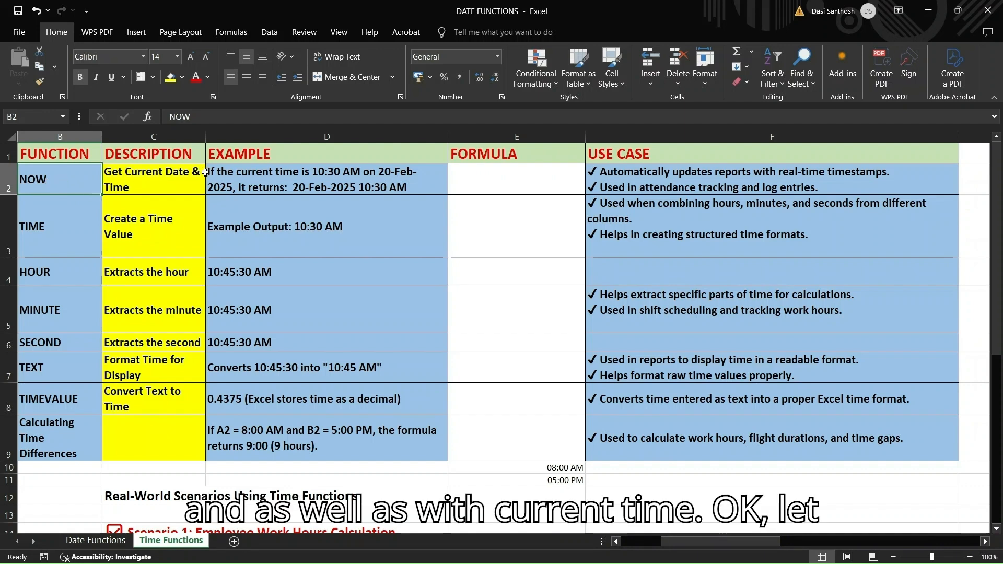
Step: Enter the formula =NOW() in cell E2 to return the current date and time
click(234, 182)
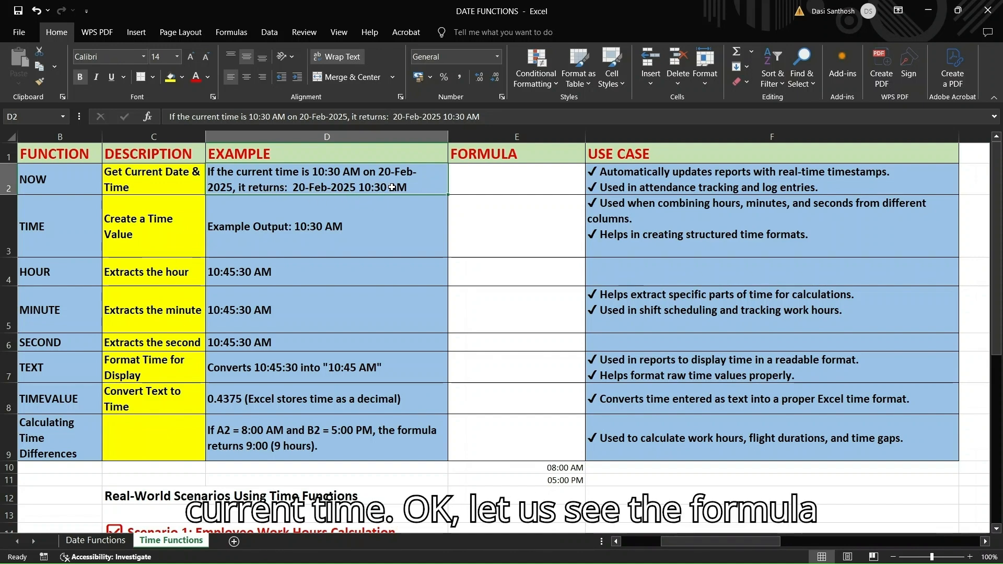
double_click(491, 177)
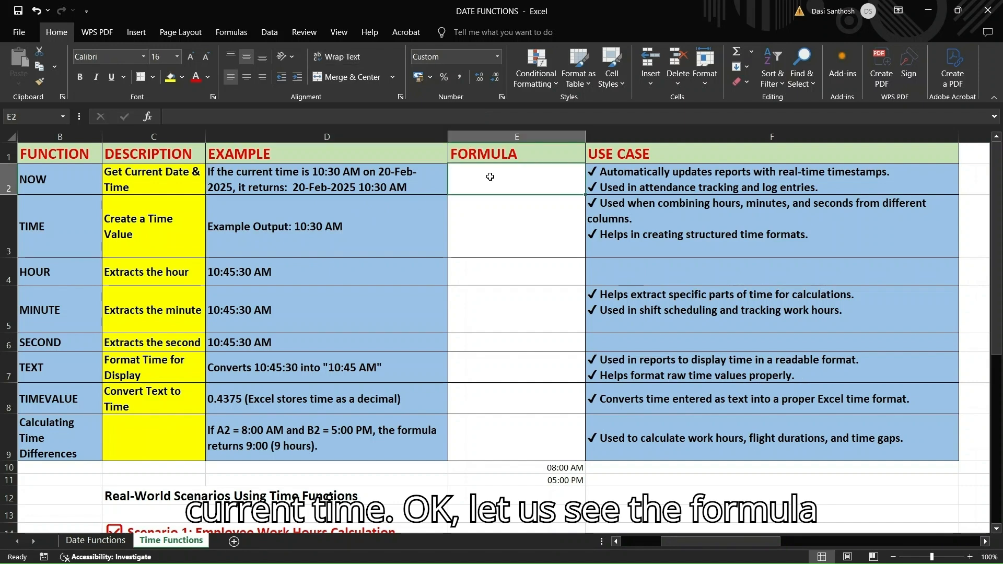
text(=)
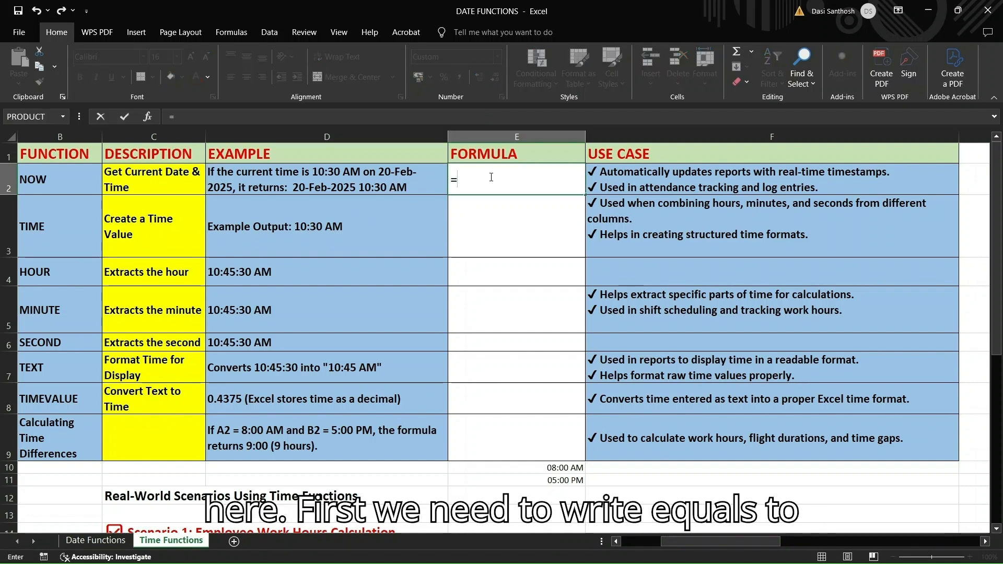
text(NOW)
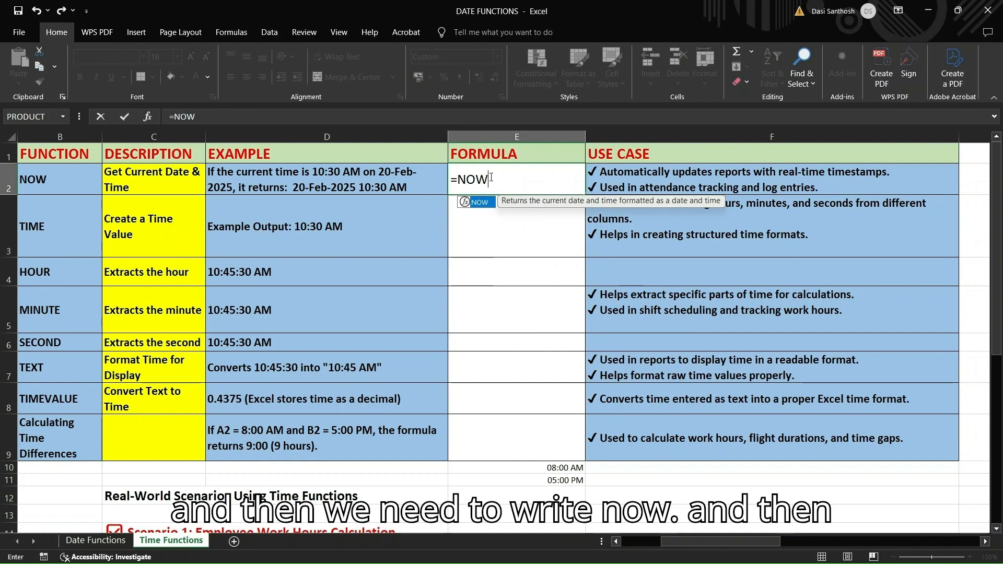
text(()
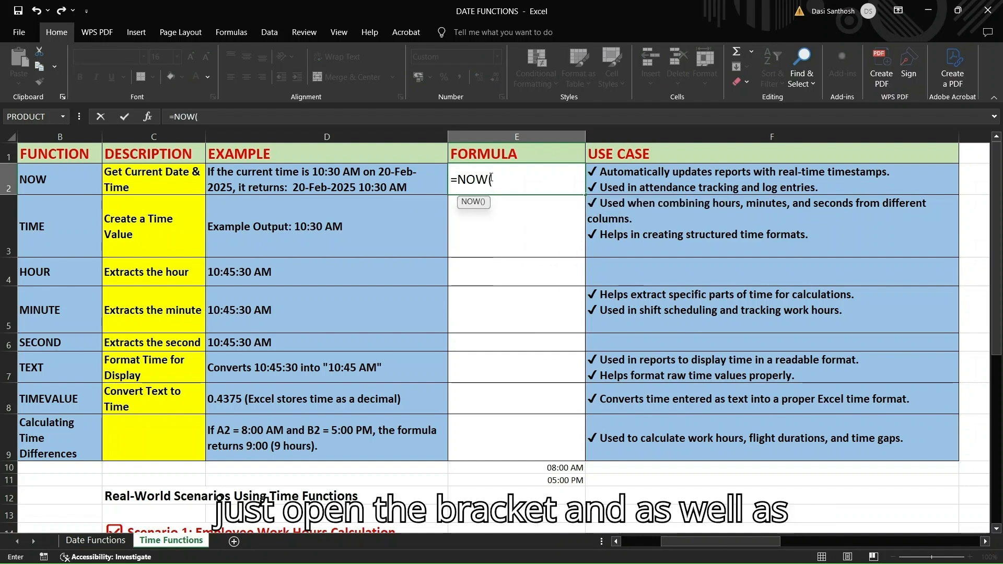
text())
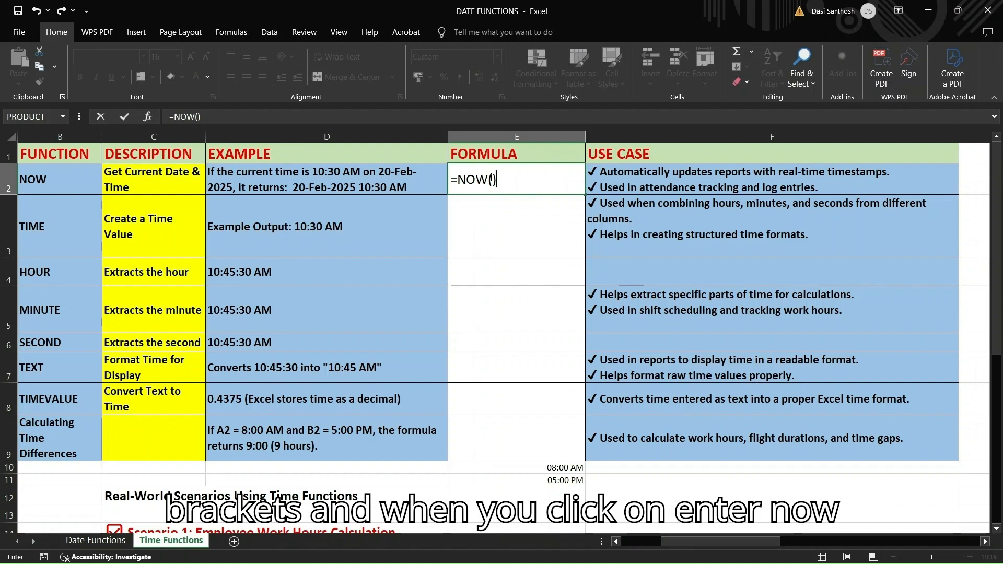
key(Return)
Step: Apply the custom number format dd-mm-yyyy hh:mm AM/PM to the NOW result in cell E2
click(471, 180)
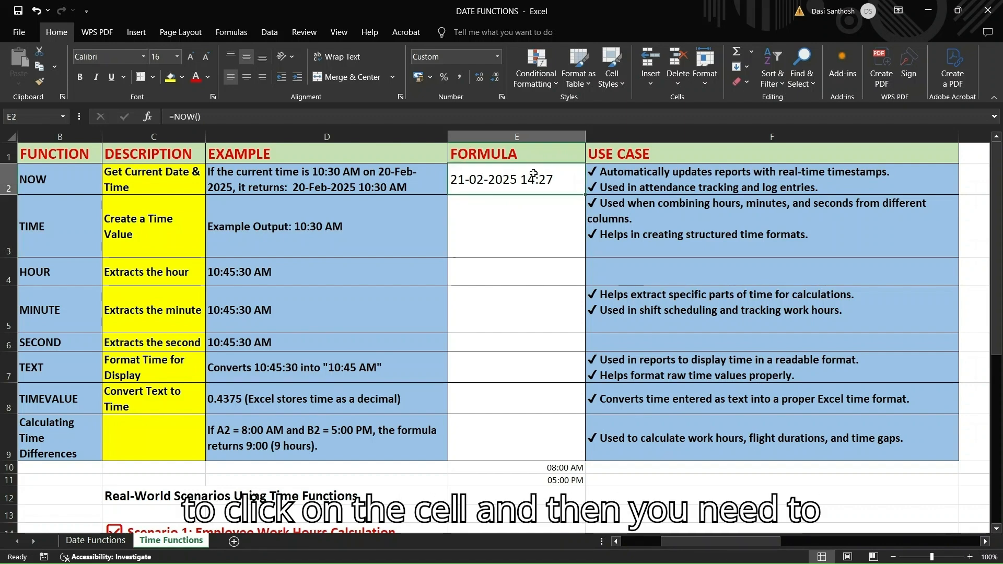
key(ctrl+1)
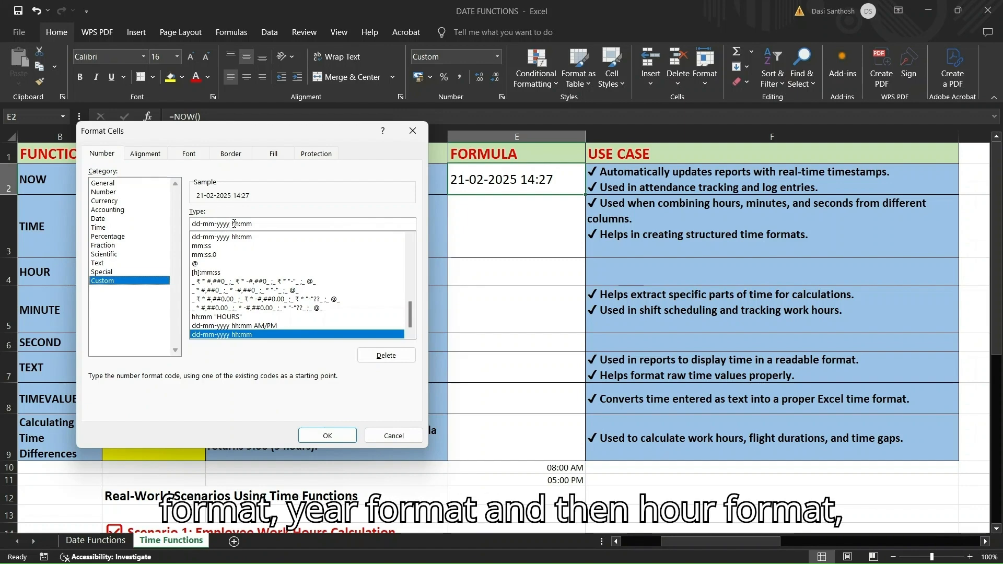
click(277, 226)
text(A)
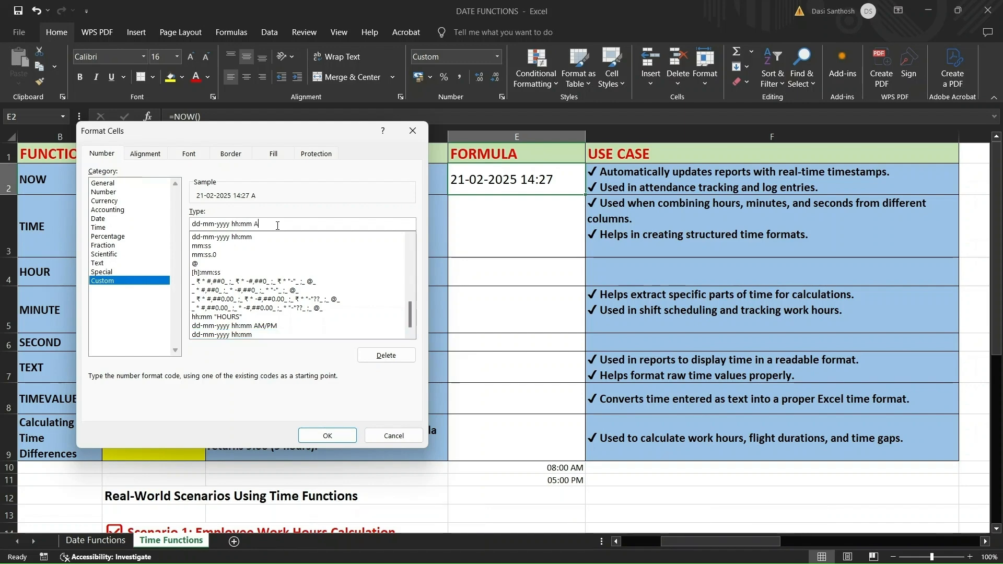
text(M/PM)
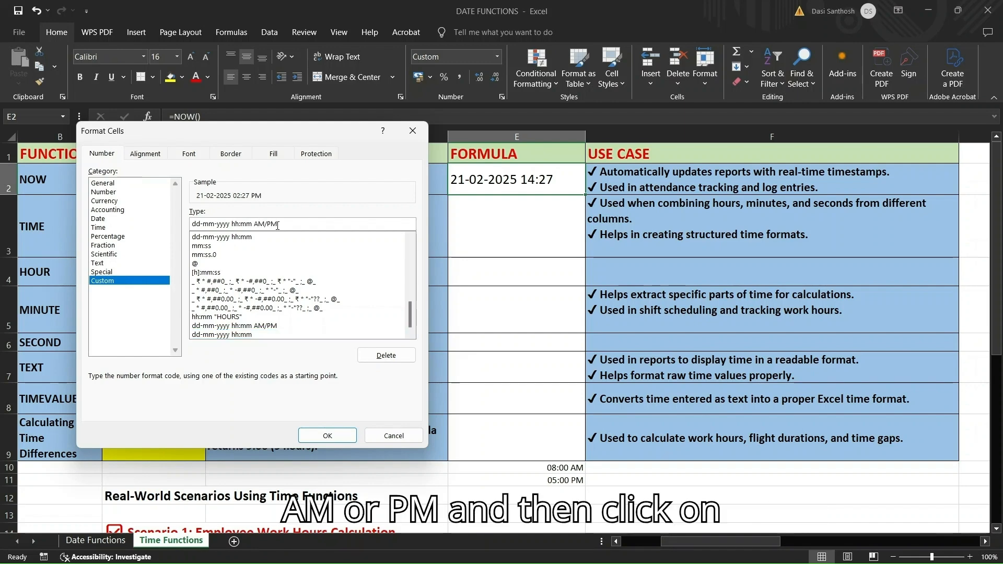
key(Return)
click(472, 201)
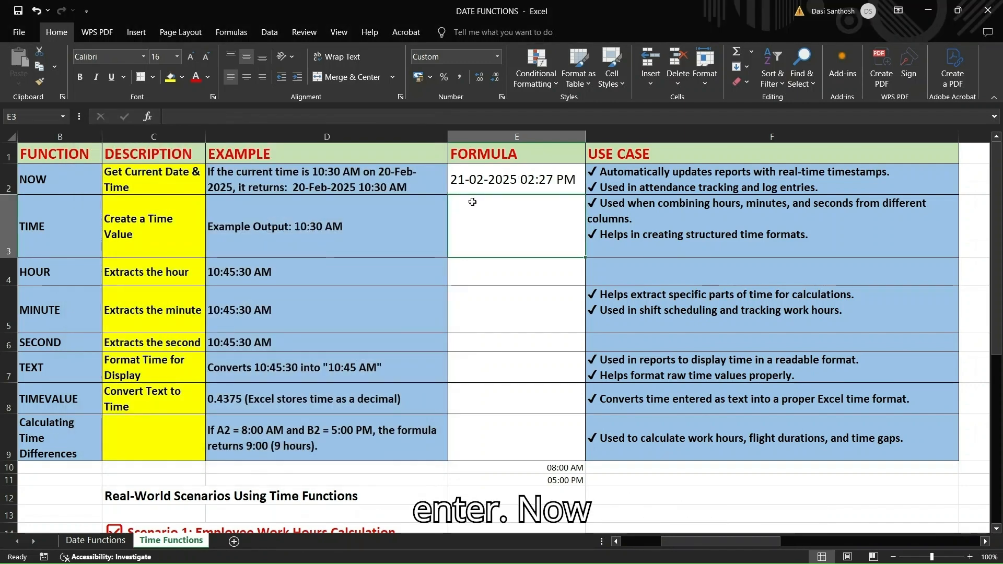
click(463, 182)
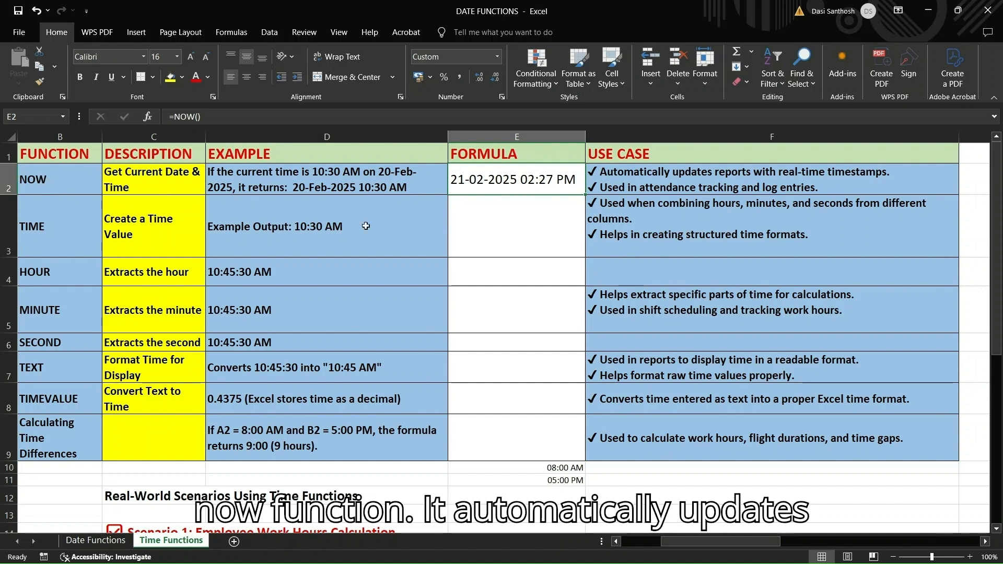
click(633, 175)
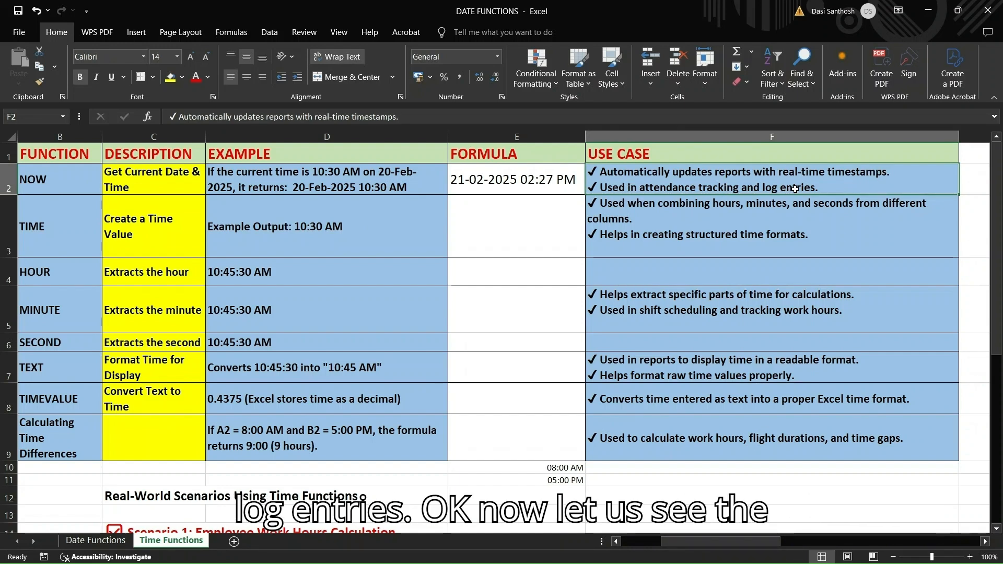
Step: Enter the formula =TIME(10,30,0) in cell E3 to create a time value from hours, minutes and seconds
click(43, 218)
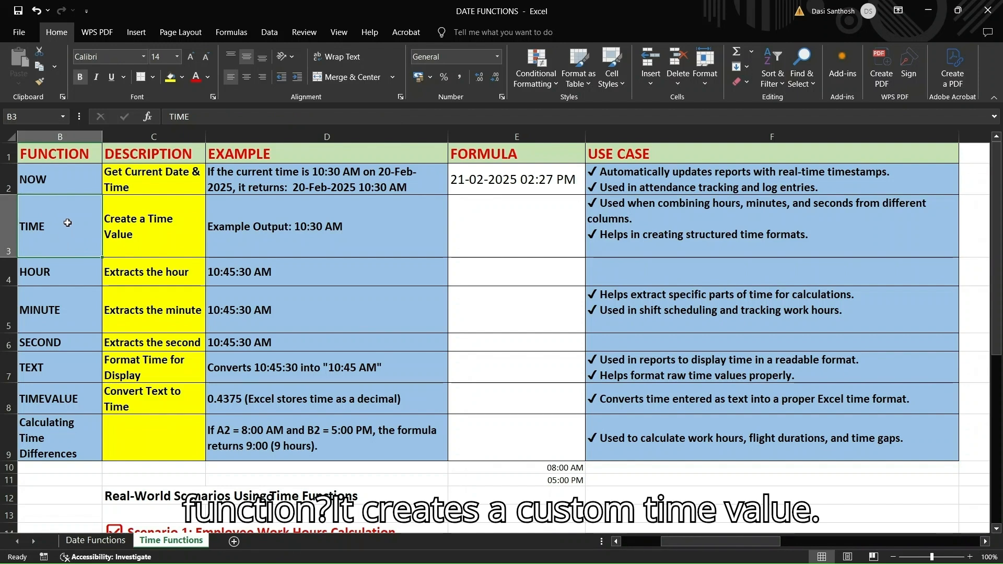
click(133, 226)
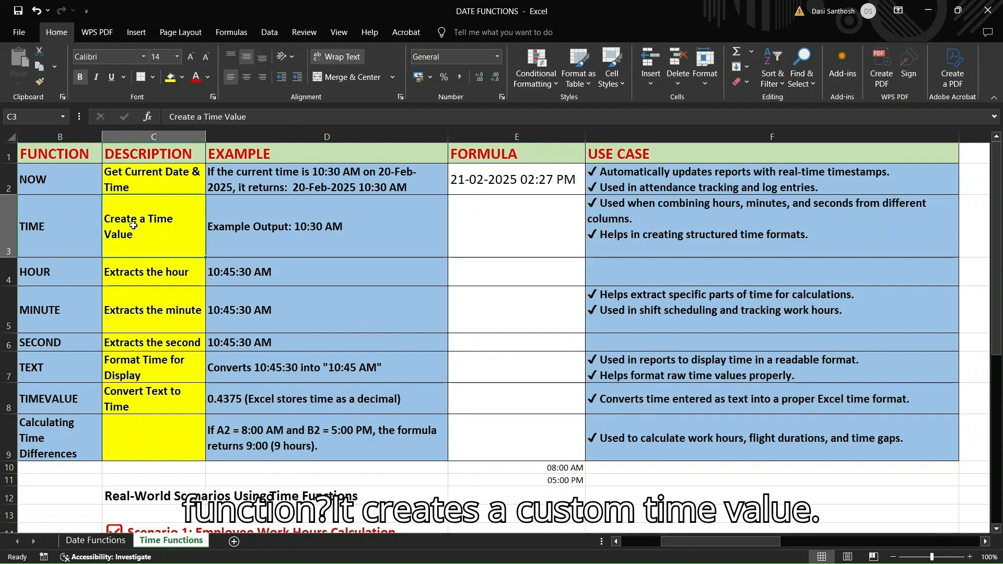
click(522, 223)
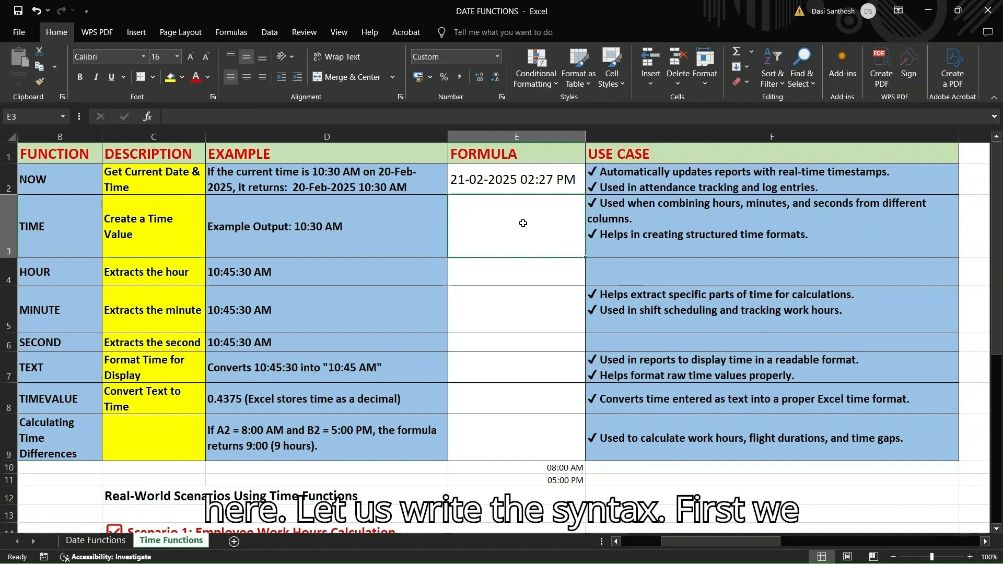
text(=)
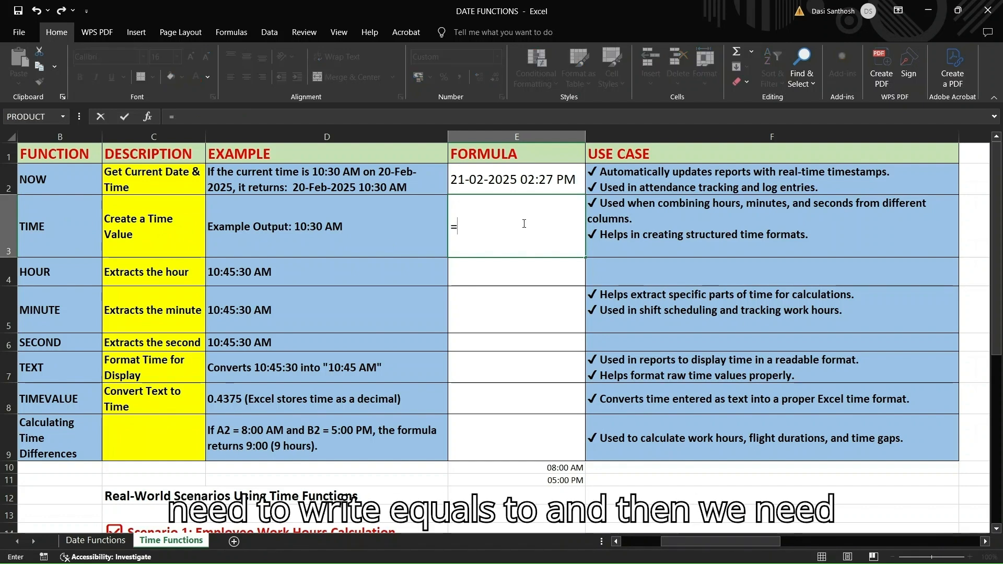
text(TIME)
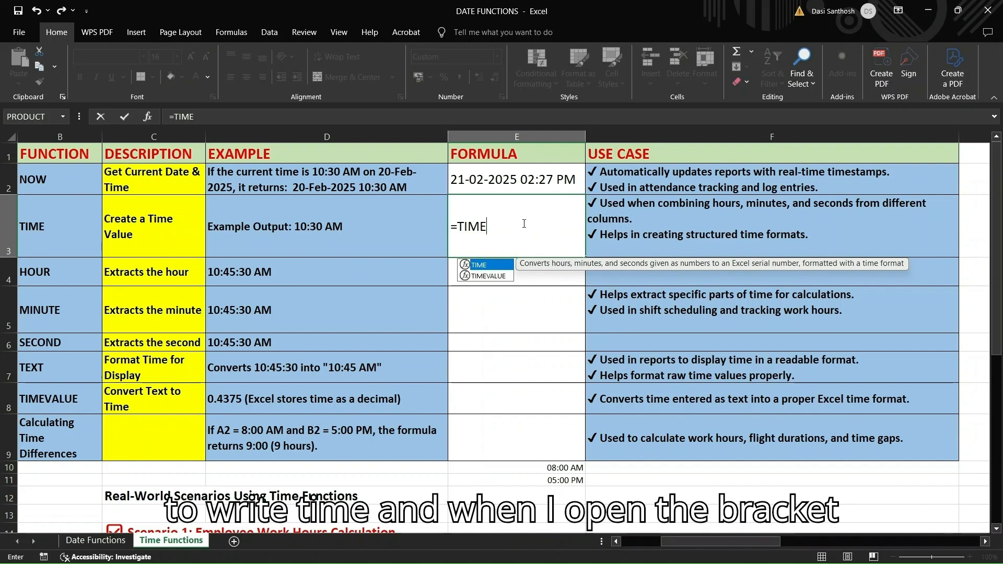
text(()
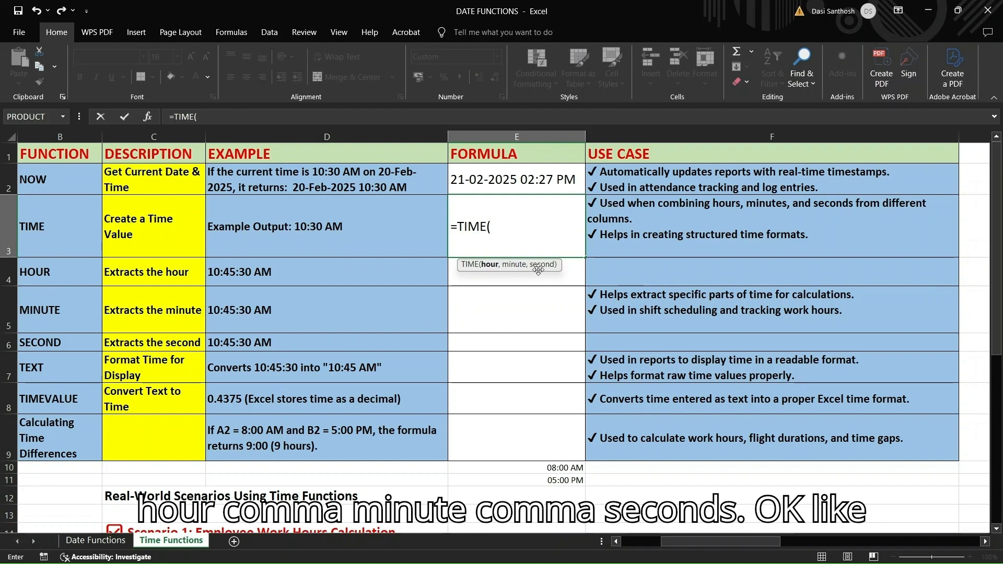
text(10)
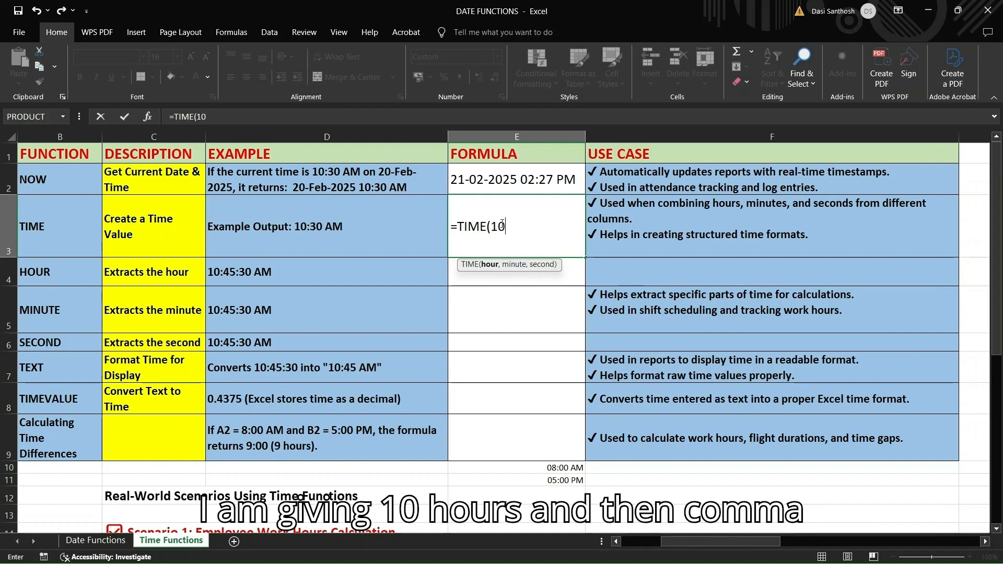
text(,)
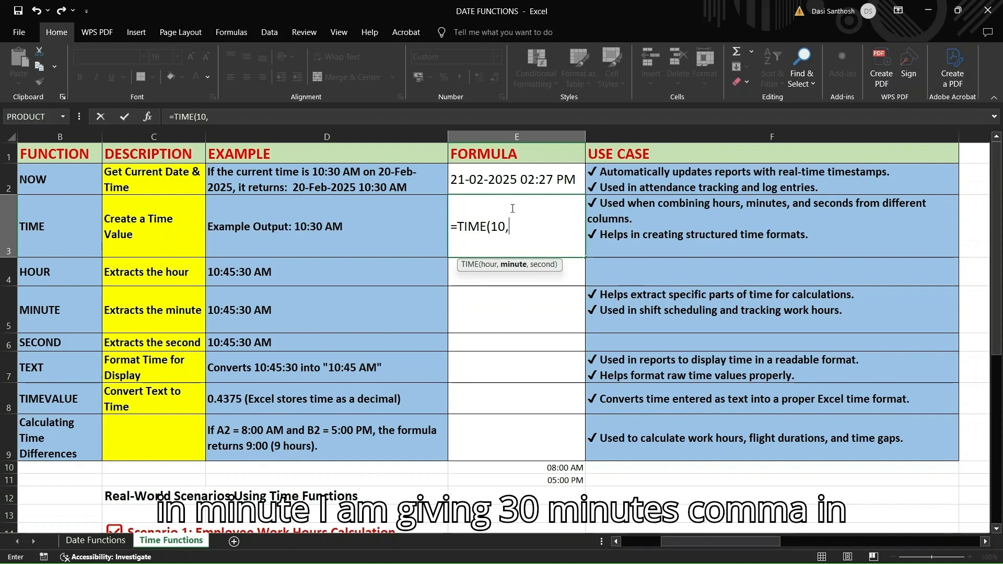
text(30,0)
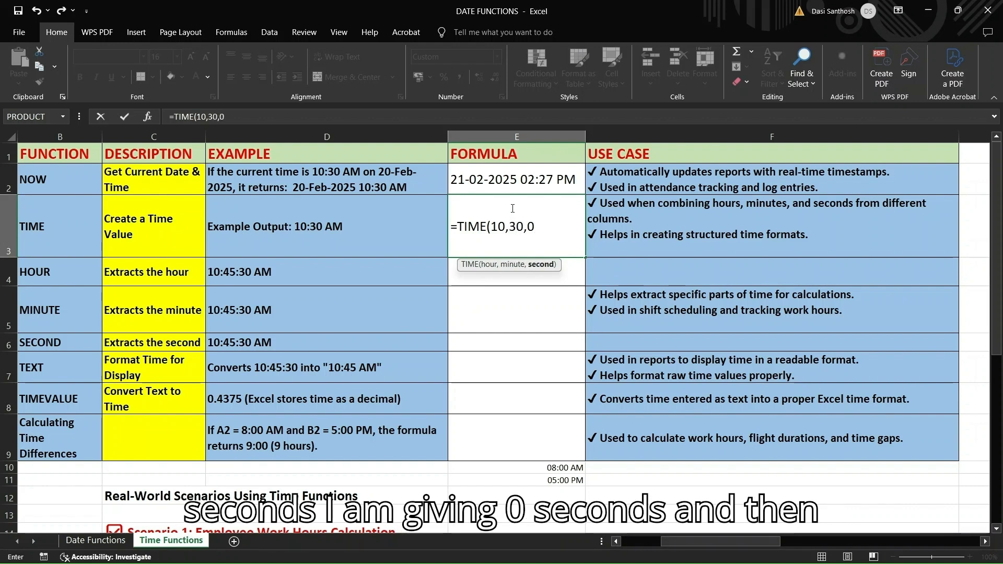
text())
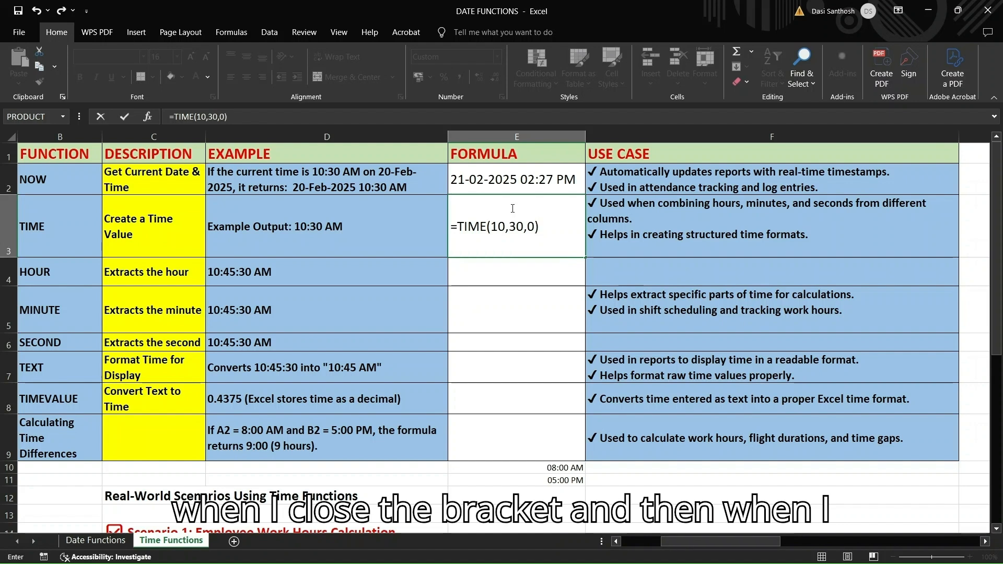
key(Return)
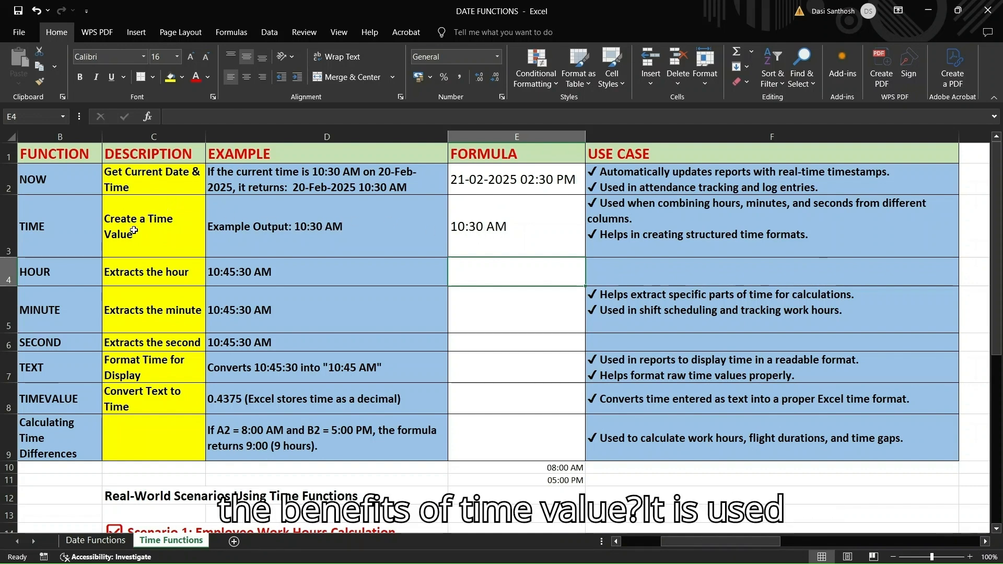
click(640, 226)
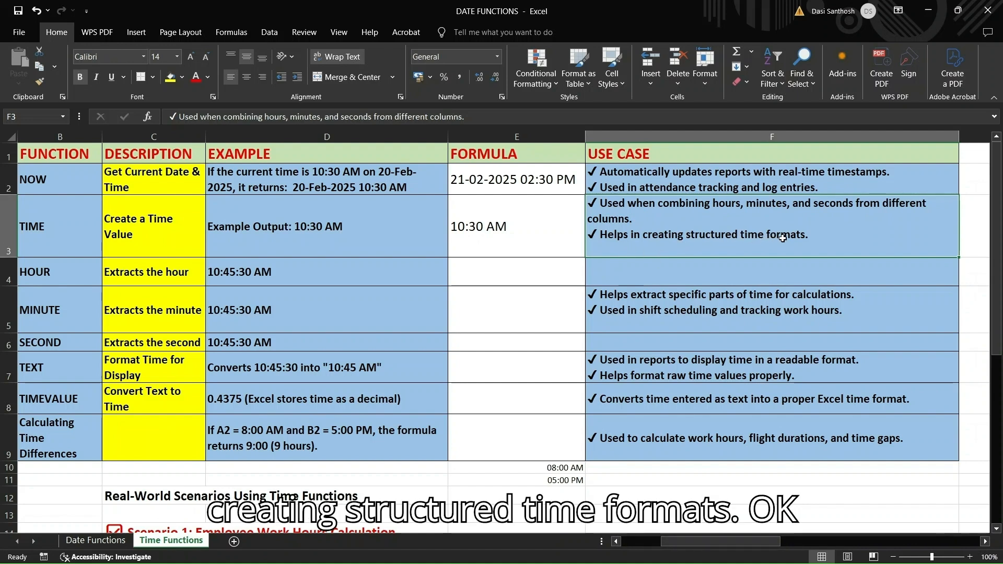
Step: Enter the formula =HOUR(D4) in cell E4 to extract the hour from the example time
click(75, 276)
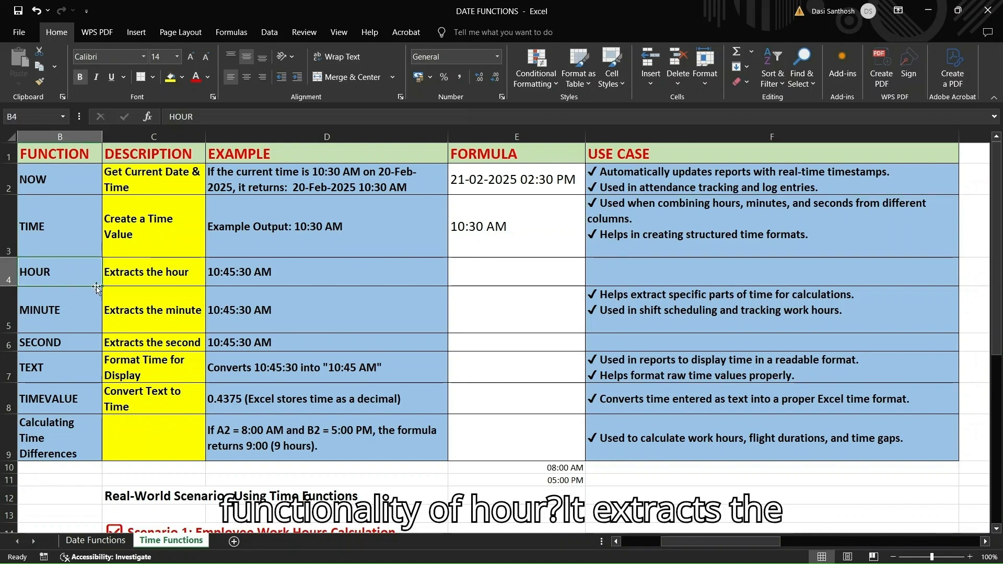
click(146, 270)
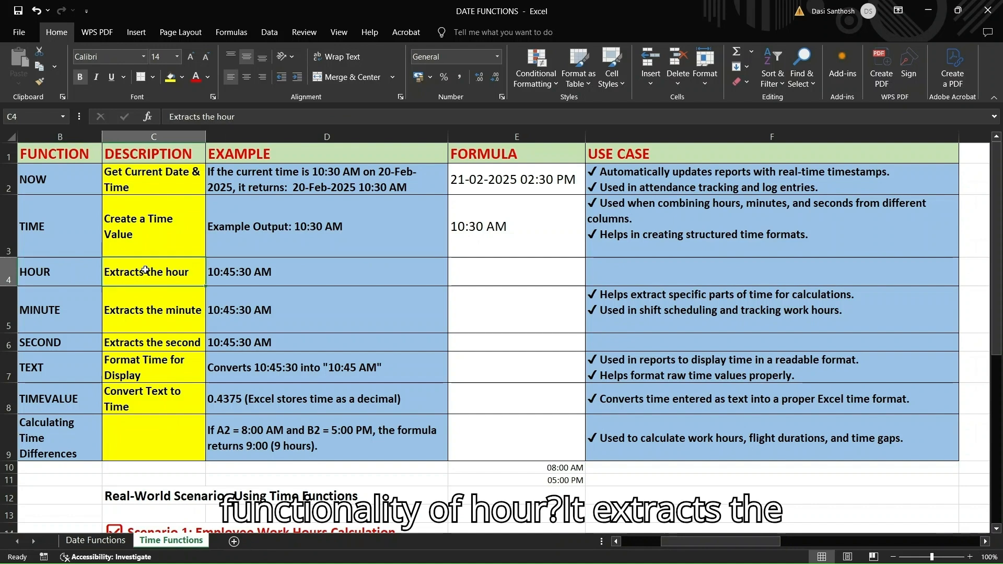
click(277, 268)
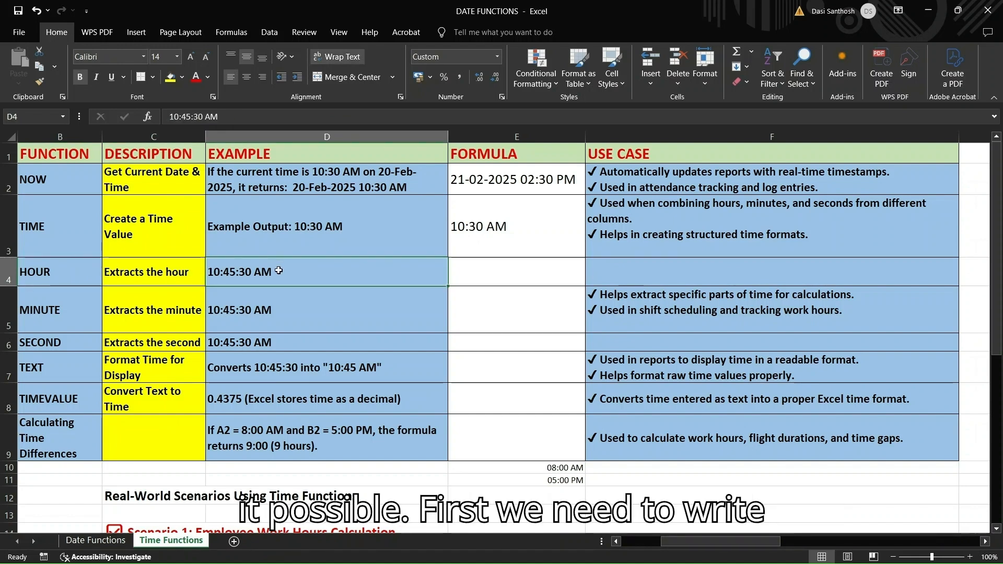
double_click(503, 270)
text(=HO)
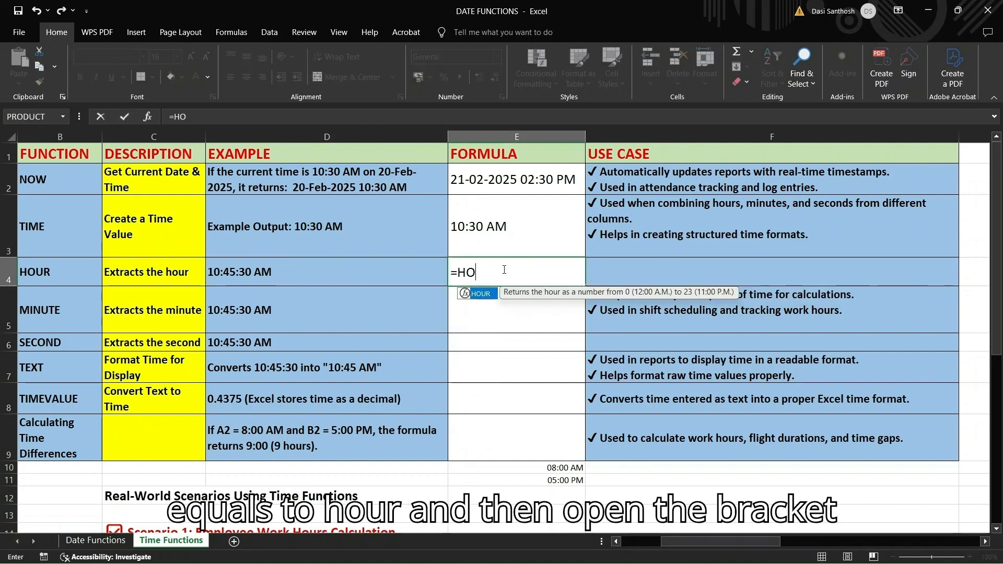
text(UR()
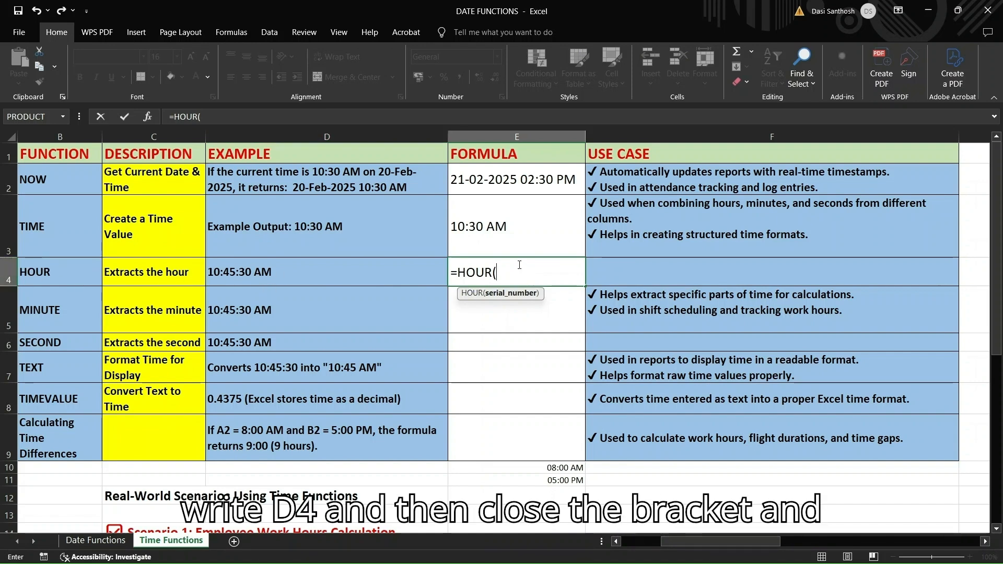
text(D4)
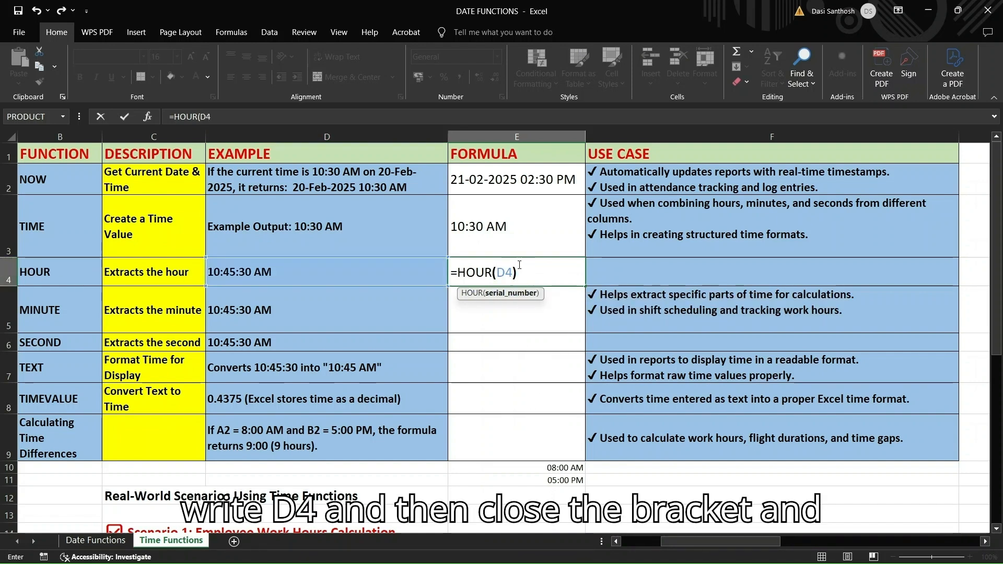
text())
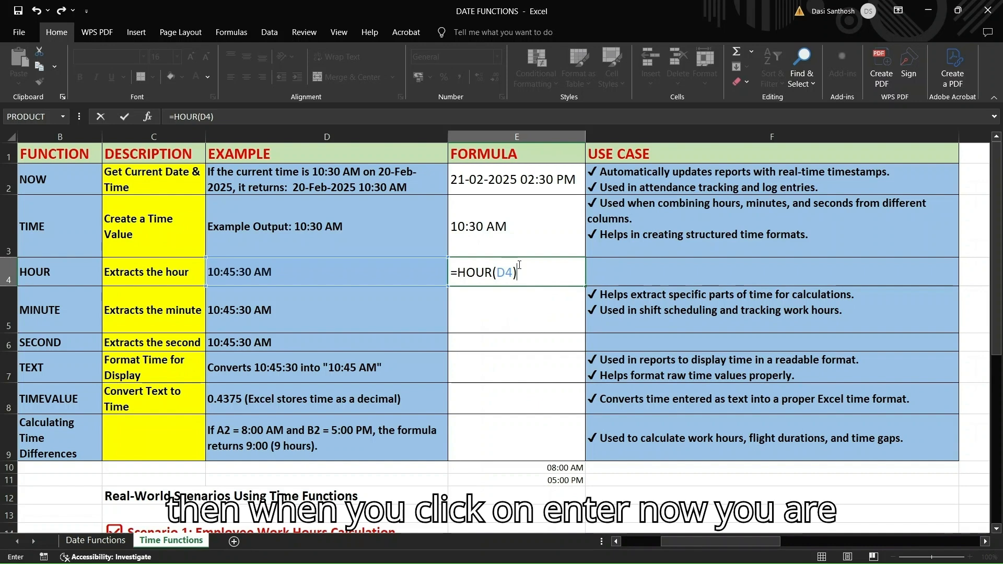
key(Return)
click(496, 272)
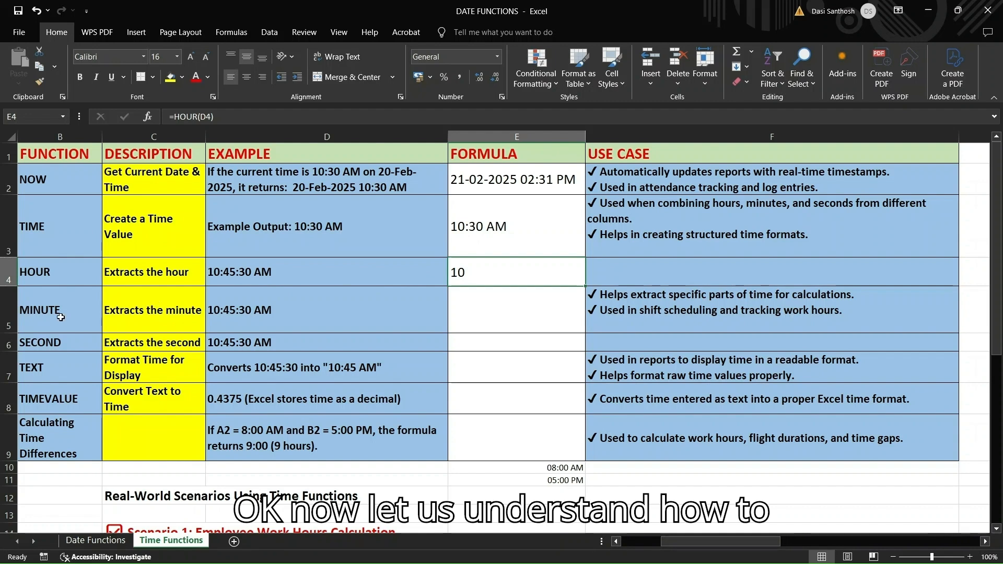
Step: Enter the formula =MINUTE(D5) in cell E5 to extract the minute from the example time
click(148, 306)
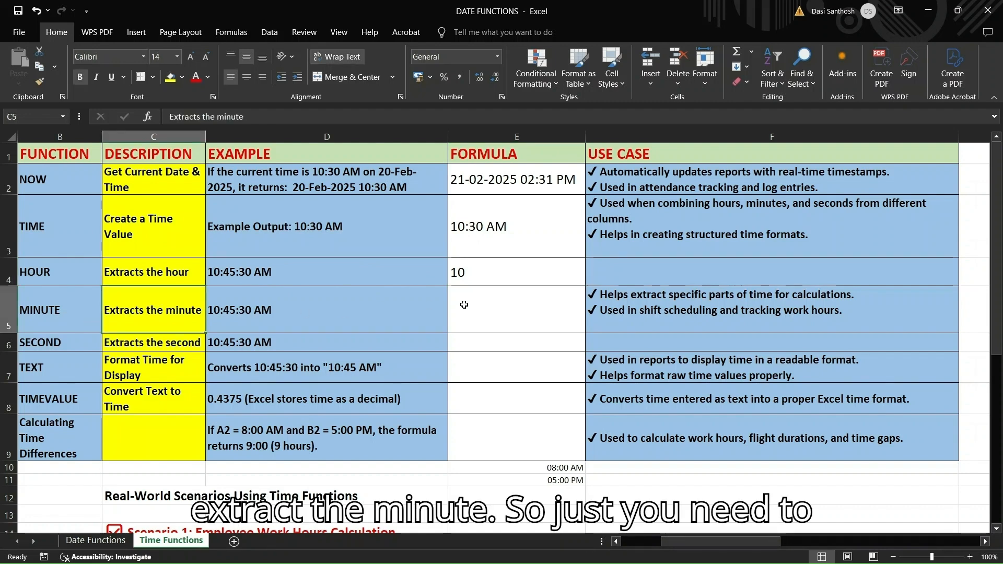
click(494, 303)
text(=)
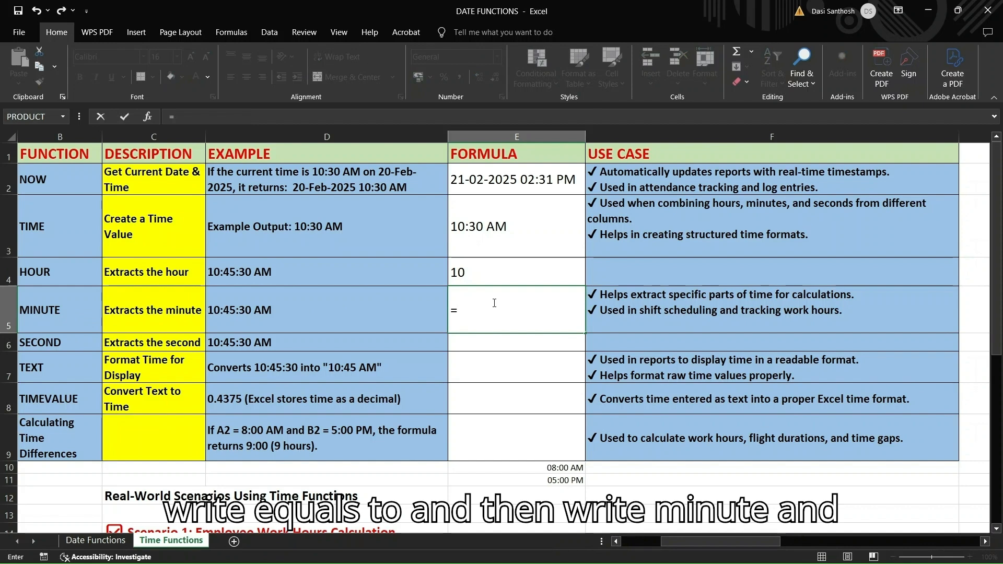
text(MINUTE()
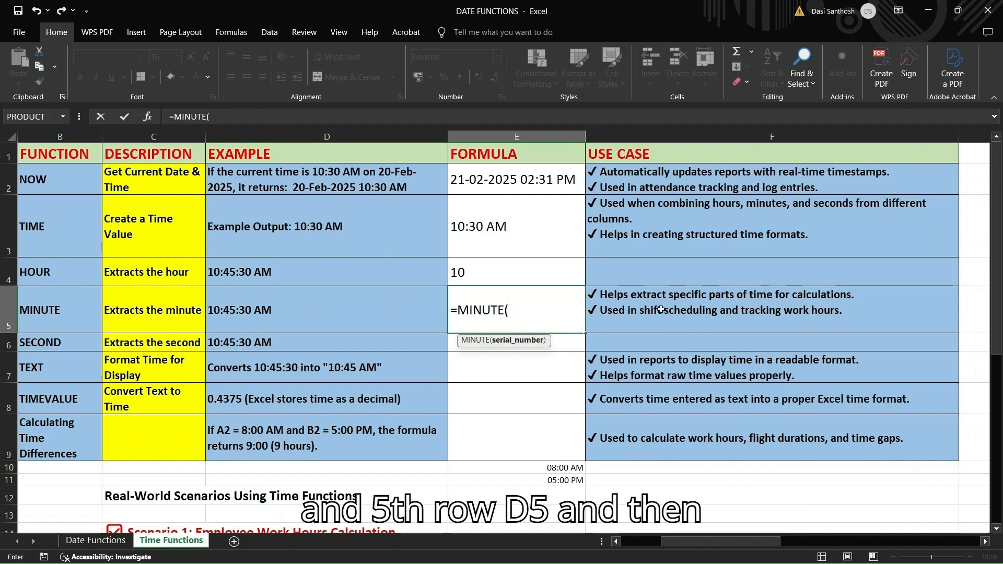
text(D5))
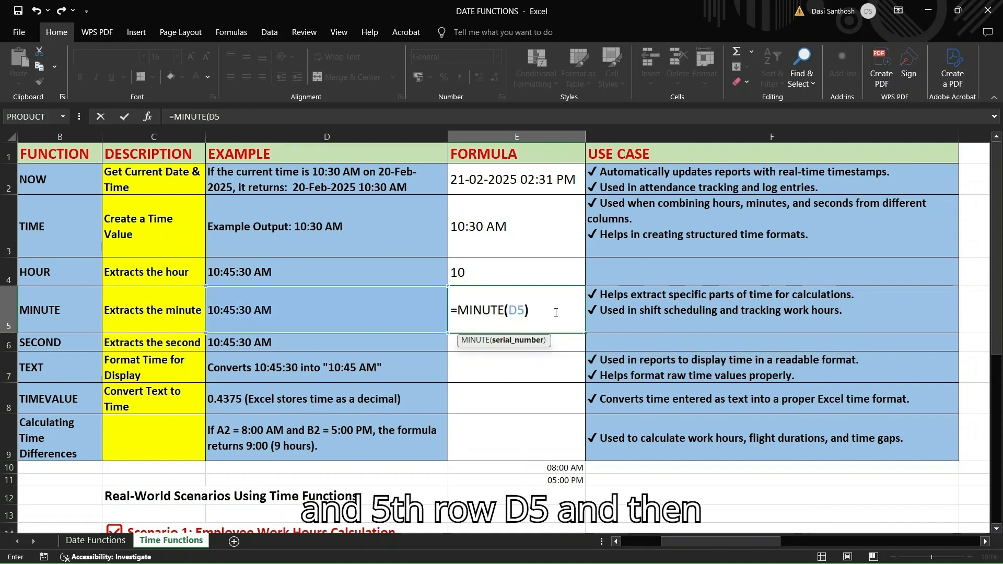
key(Return)
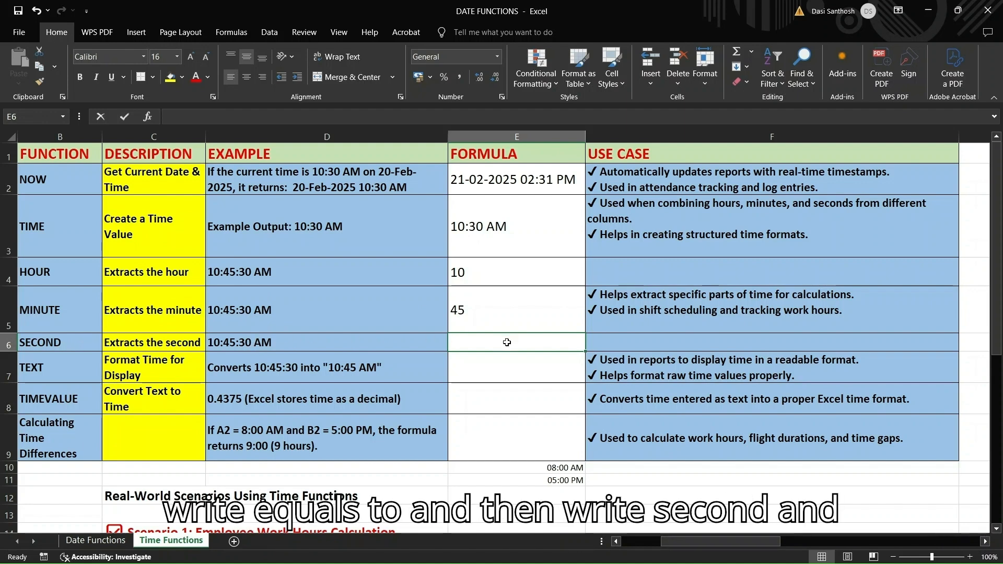
Step: Enter the formula =SECOND(D6) in cell E6 to extract the second from the example time
text(=SECOND()
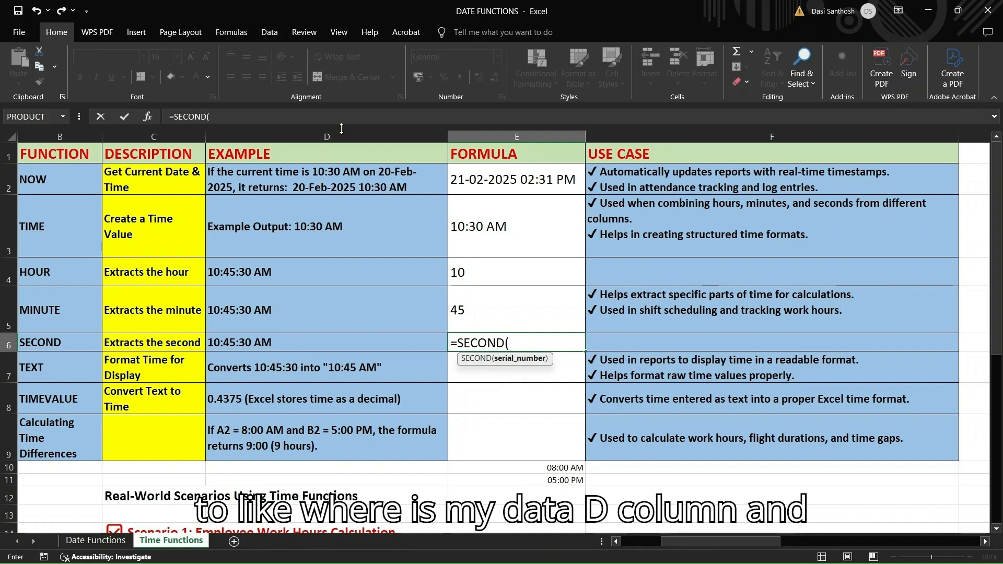
text(D6))
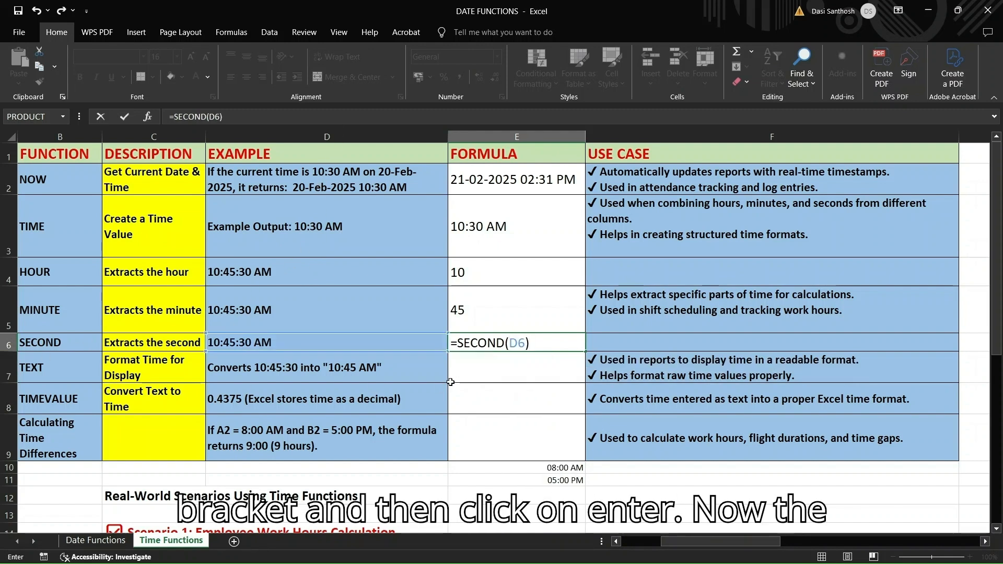
key(Return)
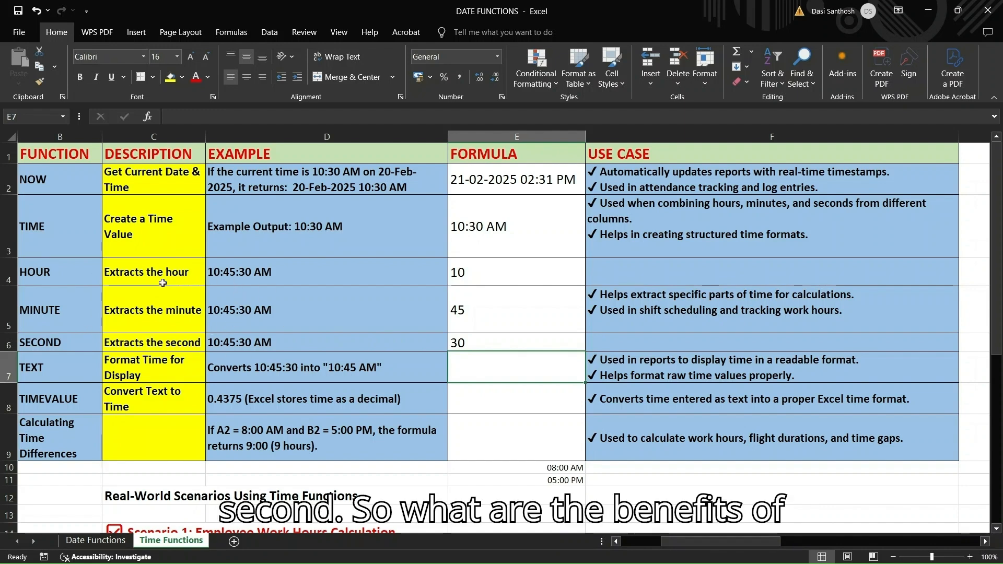
click(627, 312)
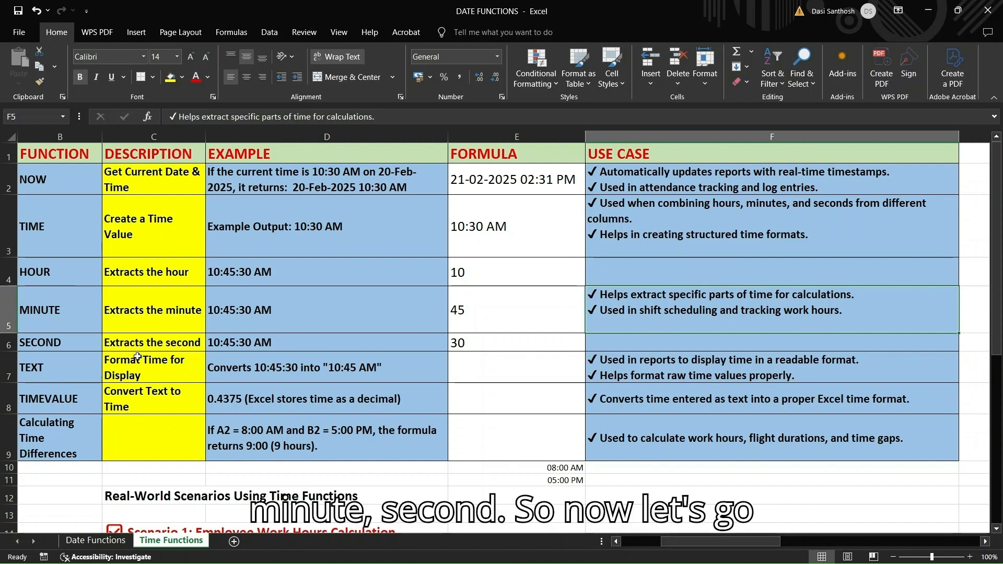
Step: Enter the formula =TEXT(D6,"HH:MM AM/PM") in cell E7 to format the example time for display
click(58, 366)
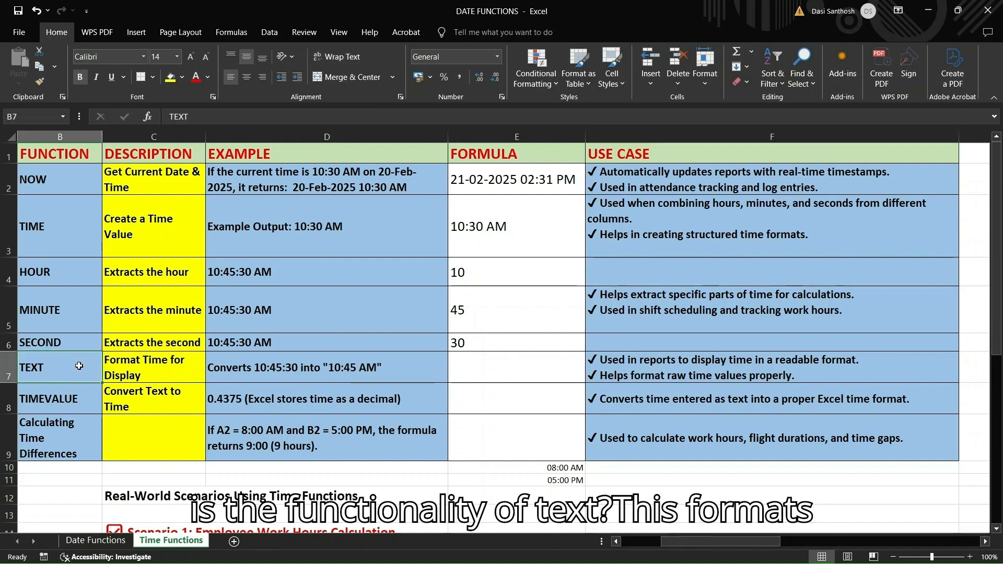
click(140, 370)
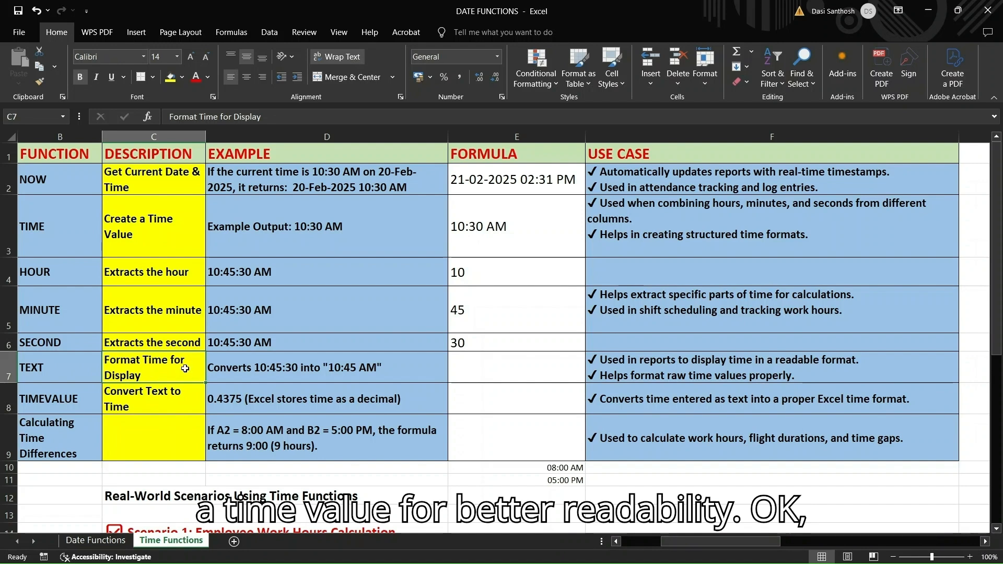
click(493, 362)
text(=)
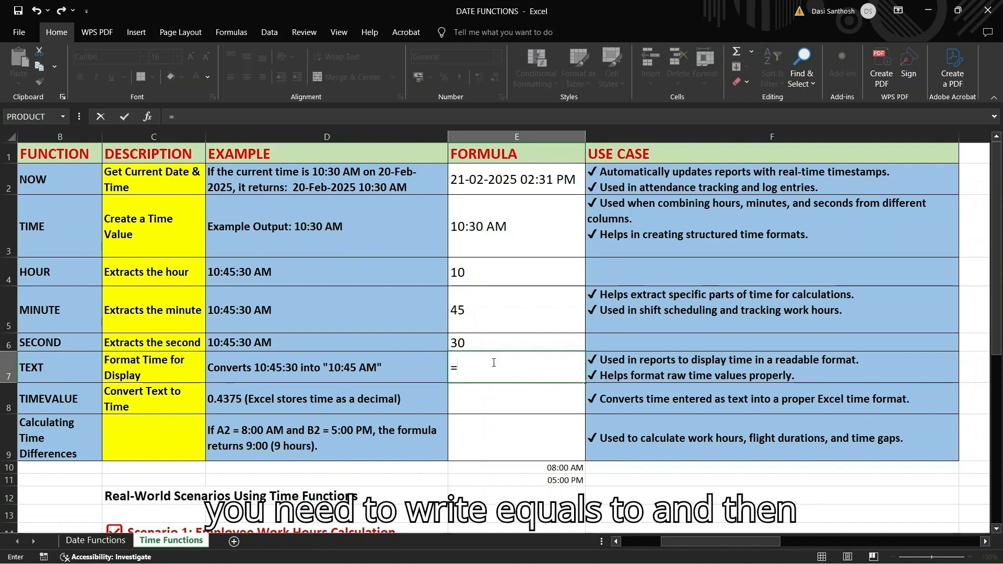
text(TEXT)
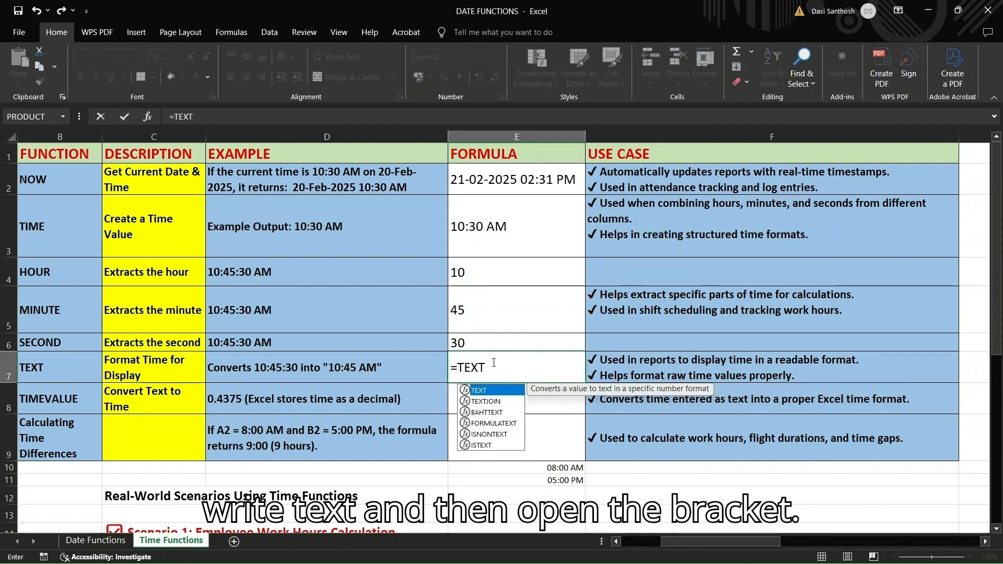
text(()
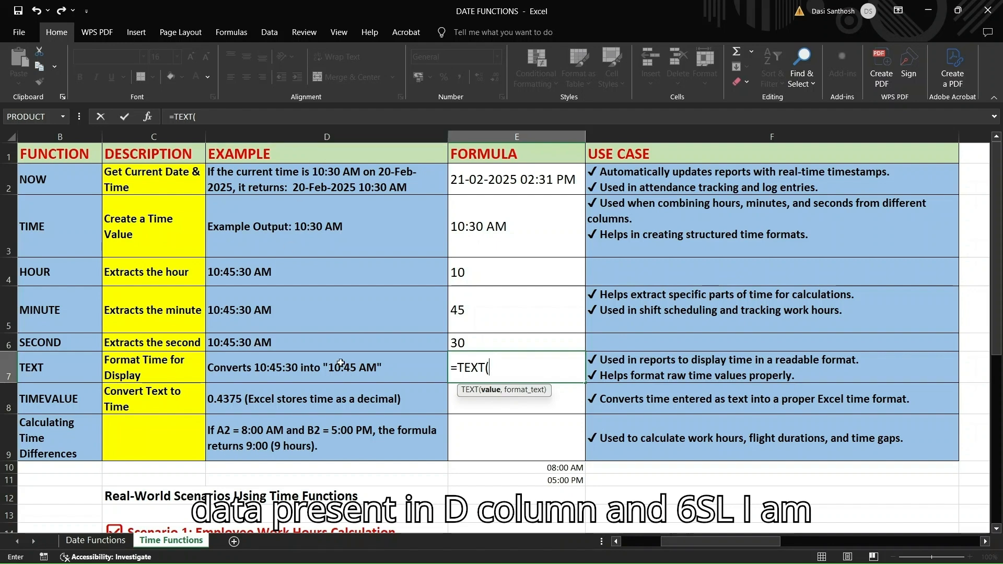
text(D6,)
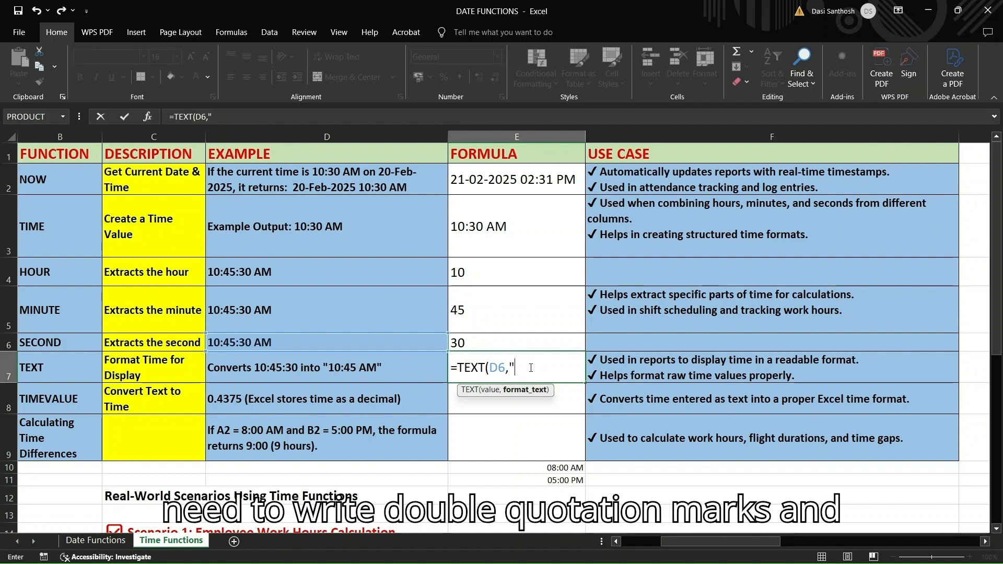
text(HH)
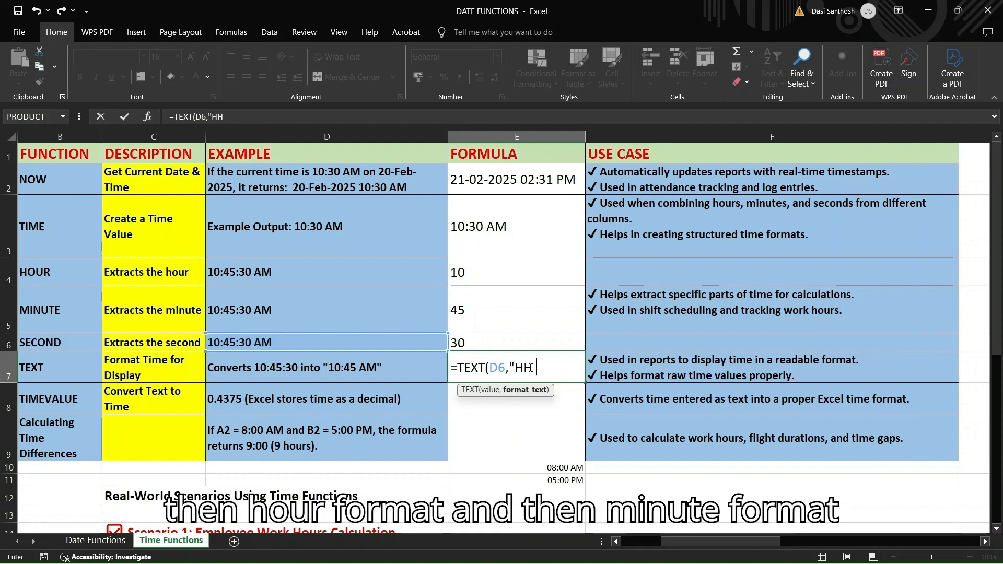
text(:MM)
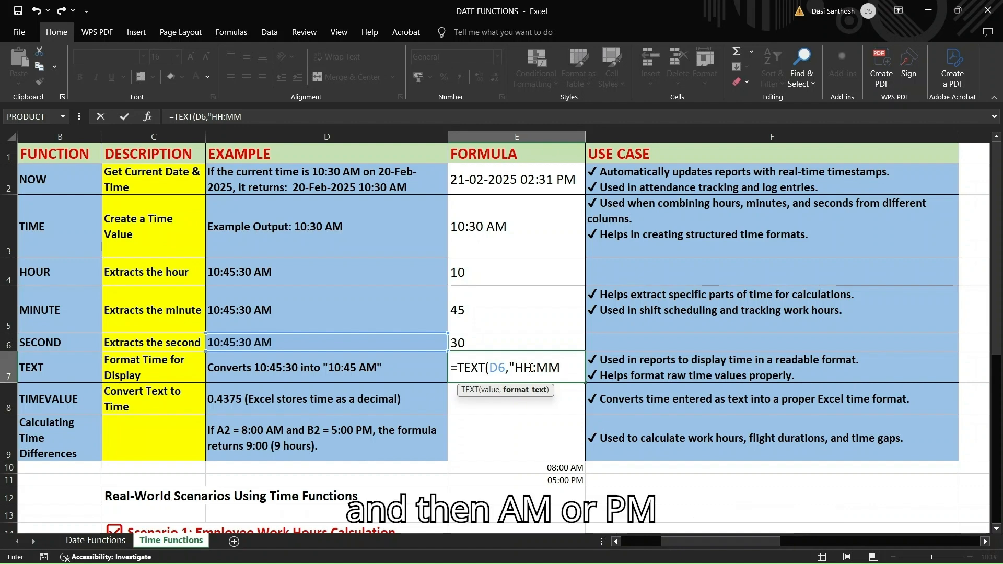
text( AM/P)
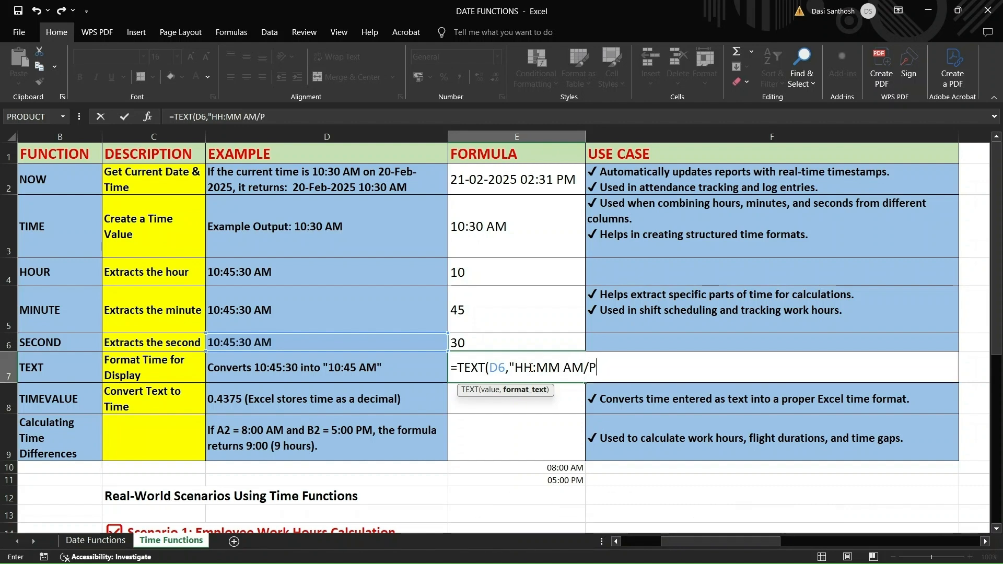
text(M")
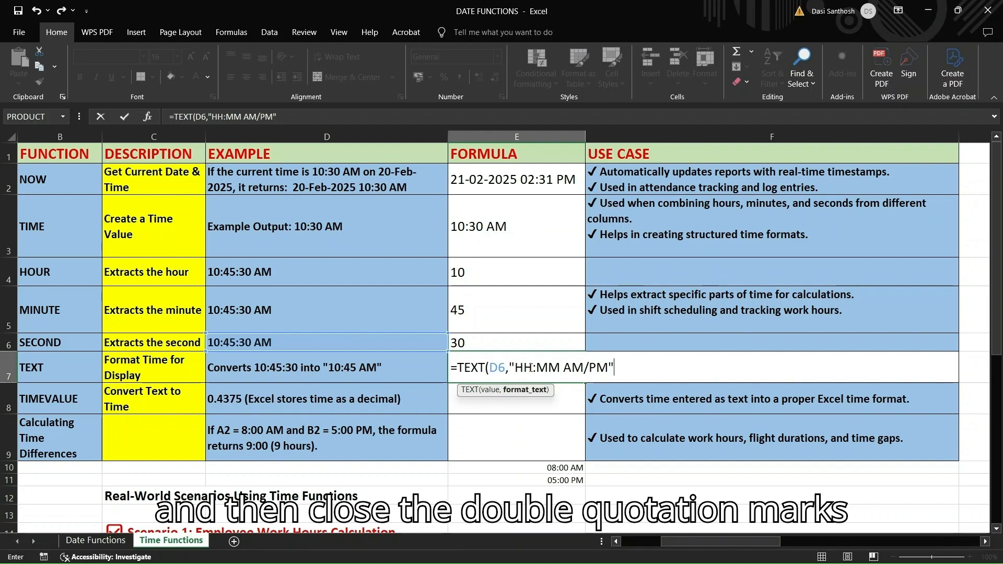
text())
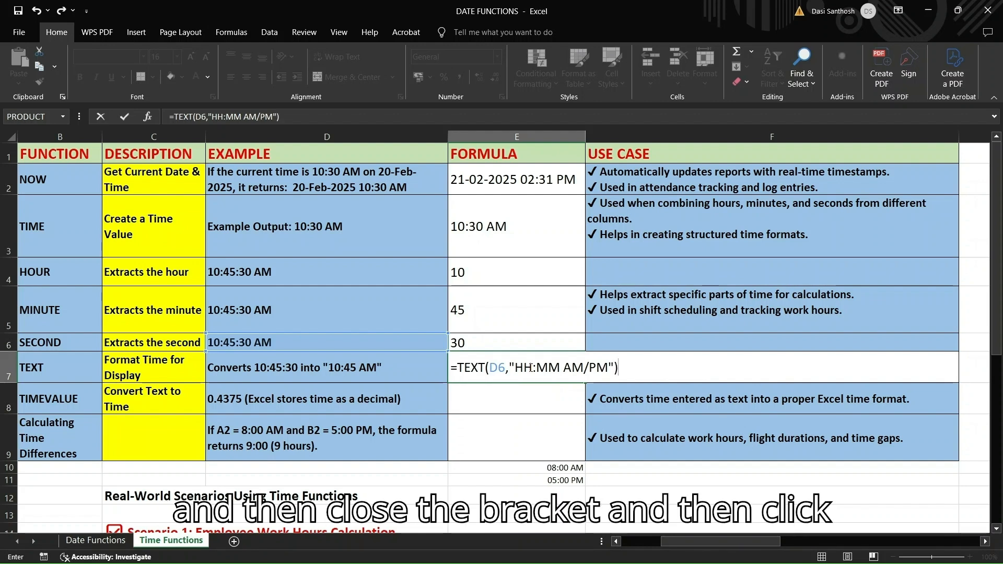
key(Return)
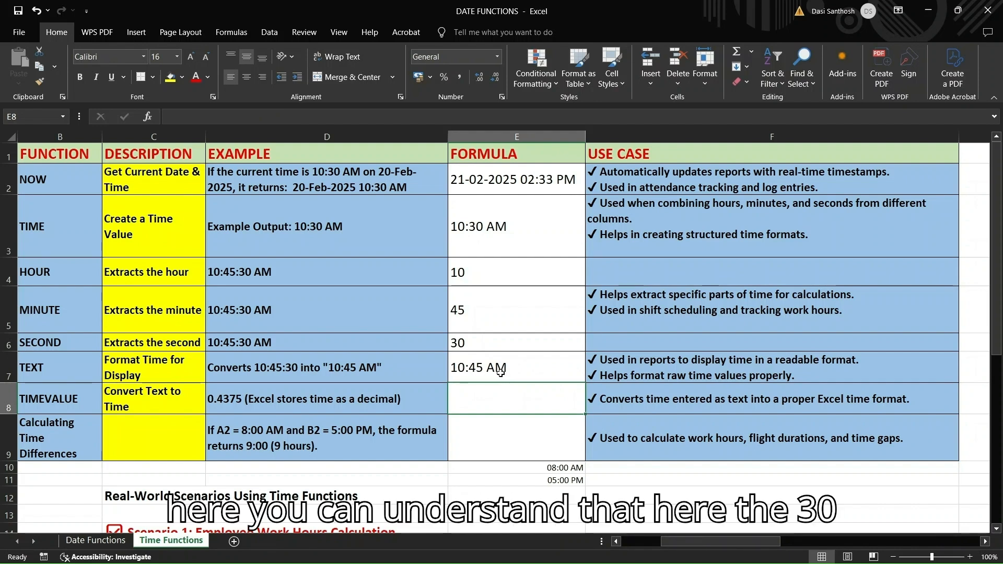
Step: Add seconds to the TEXT formula in cell E7 so its format code reads "HH:MM:SS AM/PM"
click(526, 376)
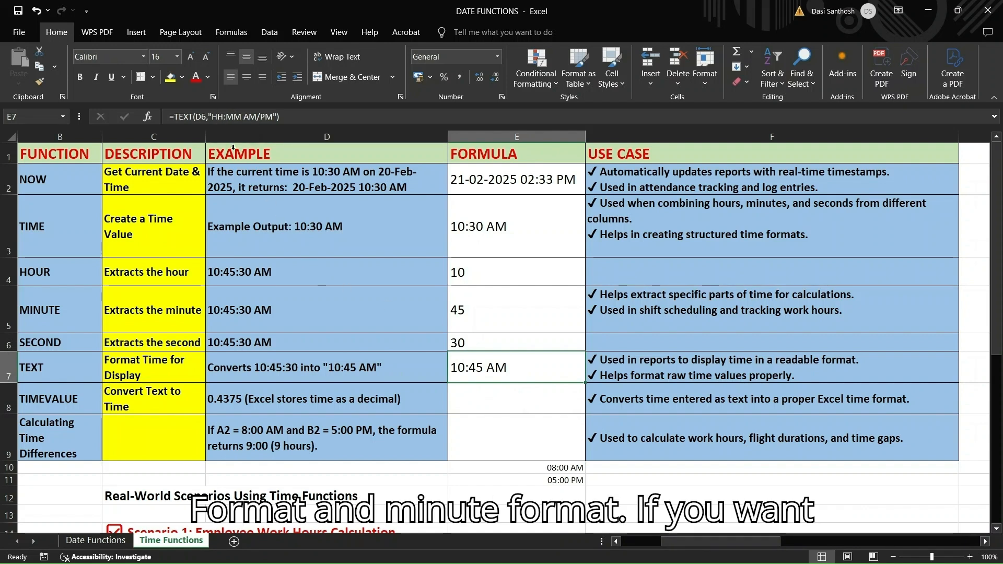
double_click(506, 360)
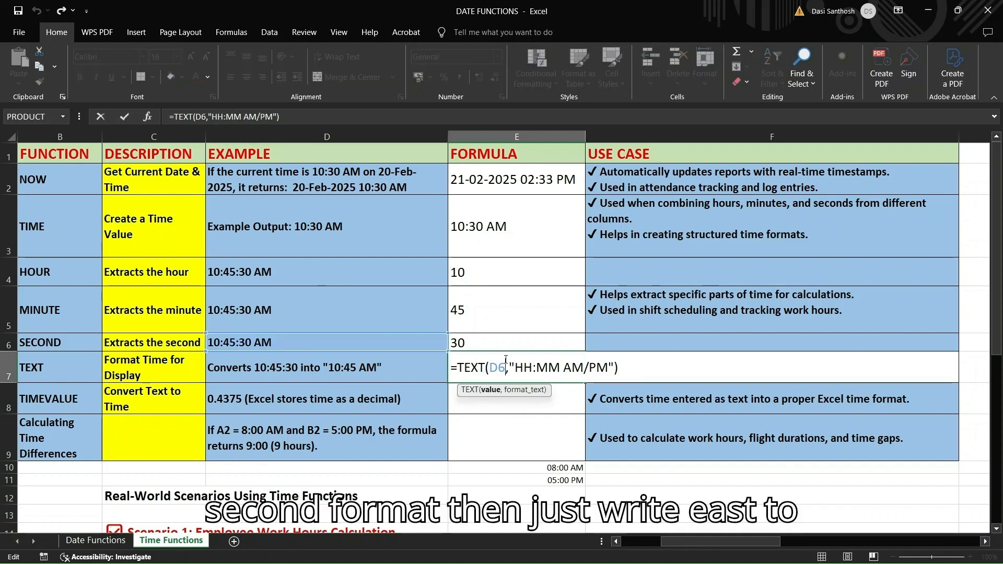
click(562, 367)
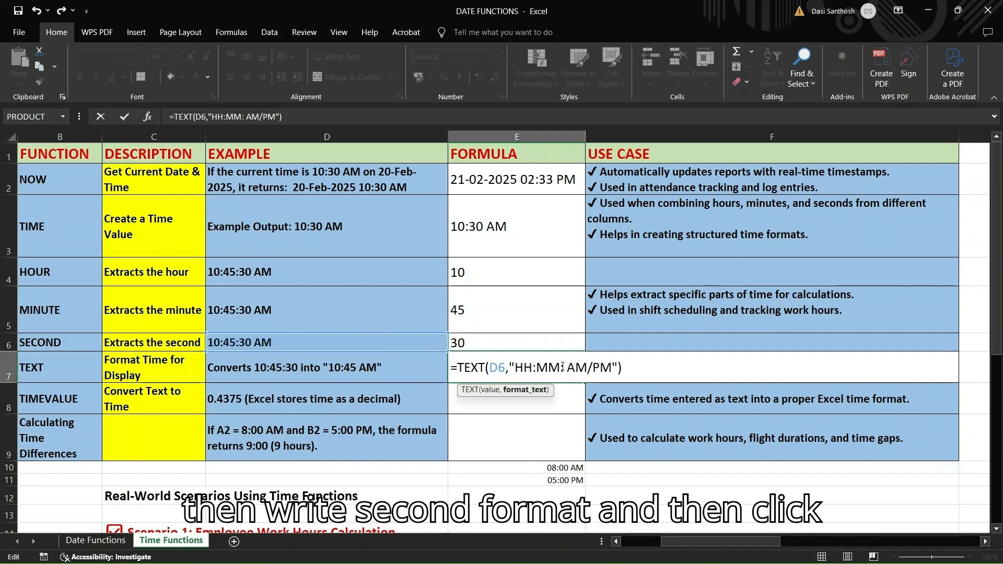
text(:SS)
key(Return)
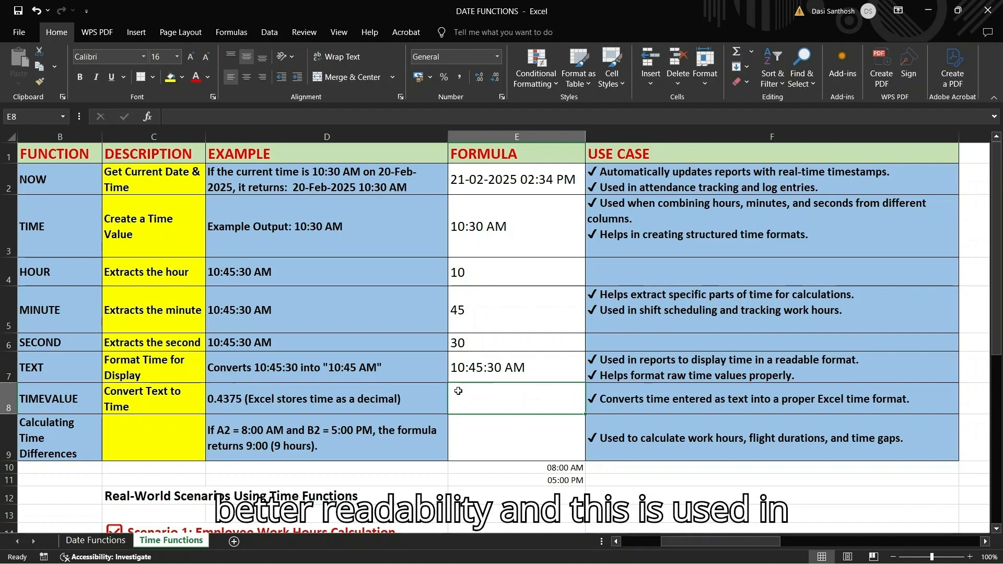
click(610, 372)
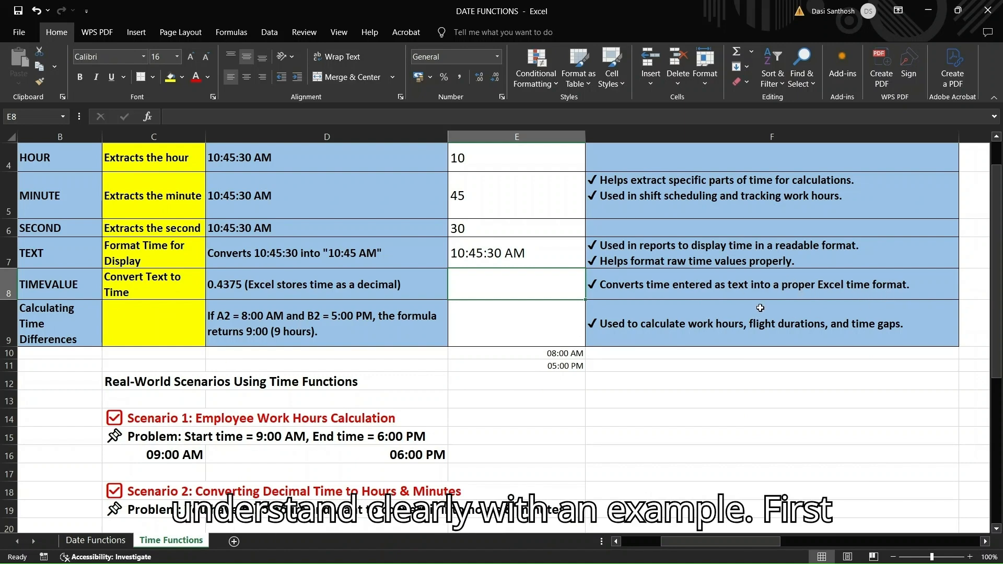
Step: Enter the formula =TIMEVALUE("10:30") in cell E8 to convert the text into a time value
text(=)
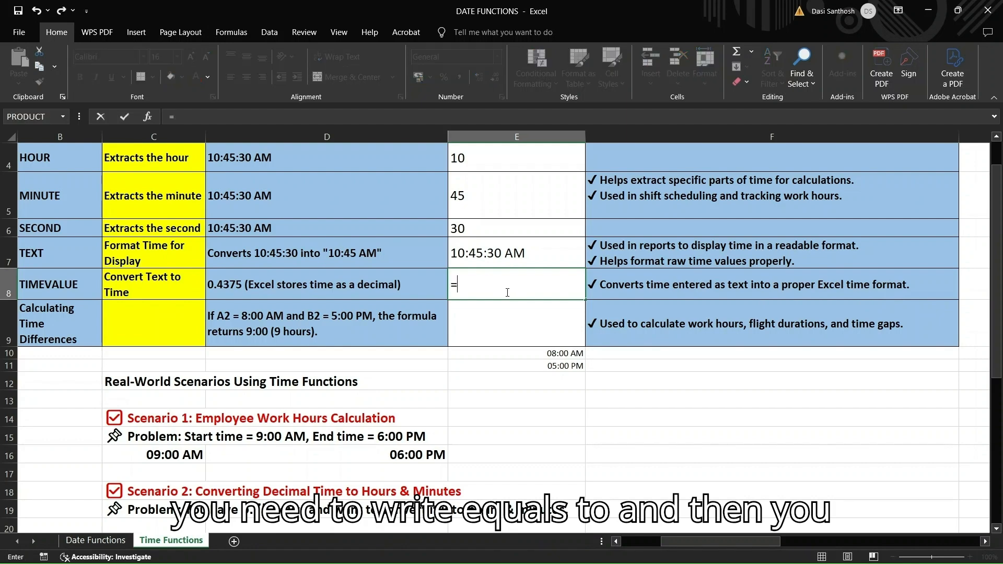
text(TI)
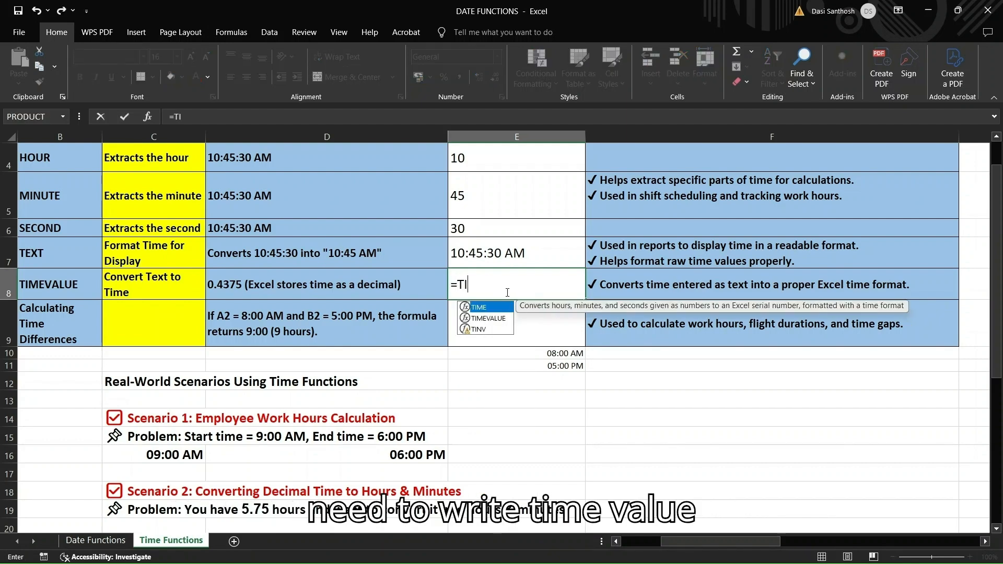
text(MEVAL)
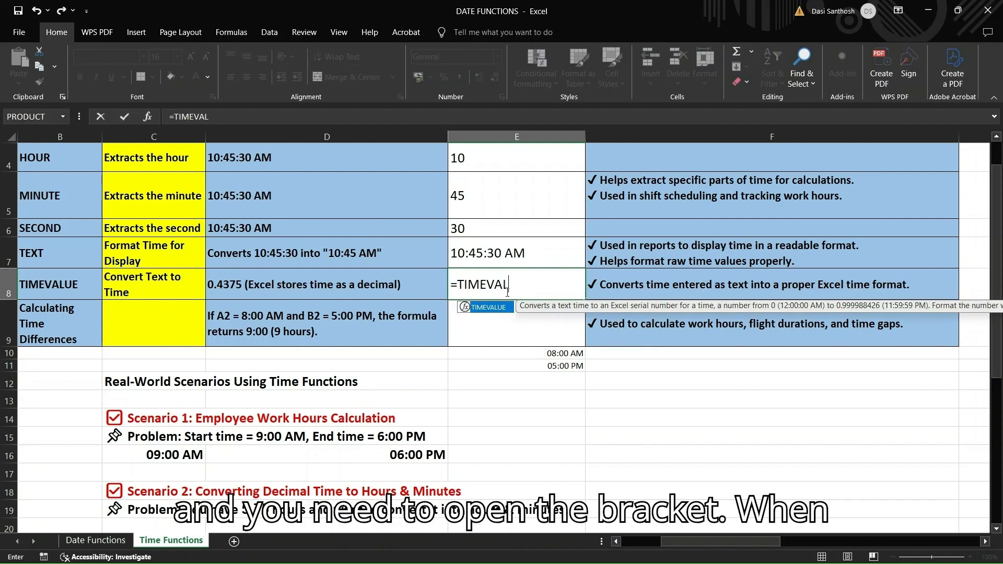
text(UE()
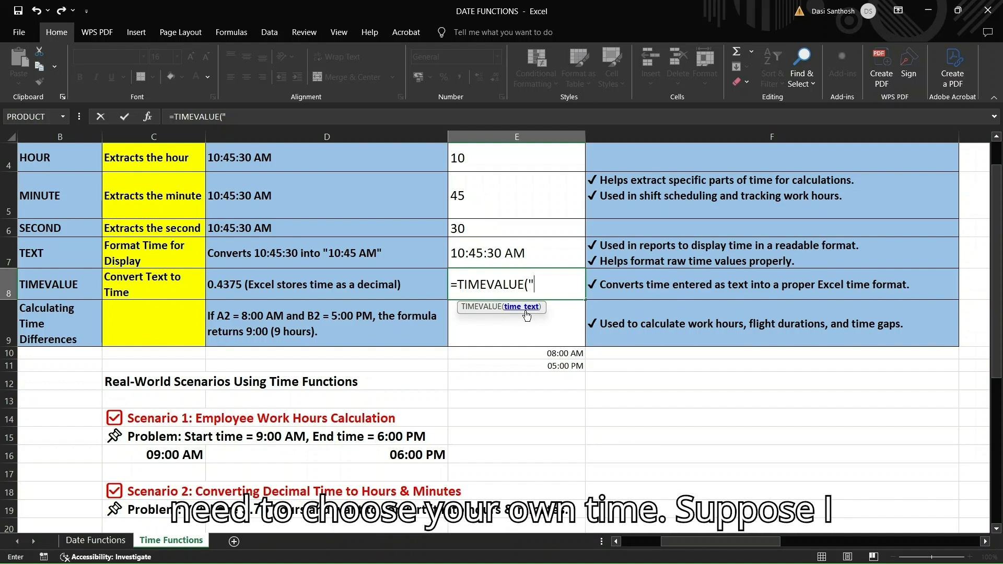
text(10:)
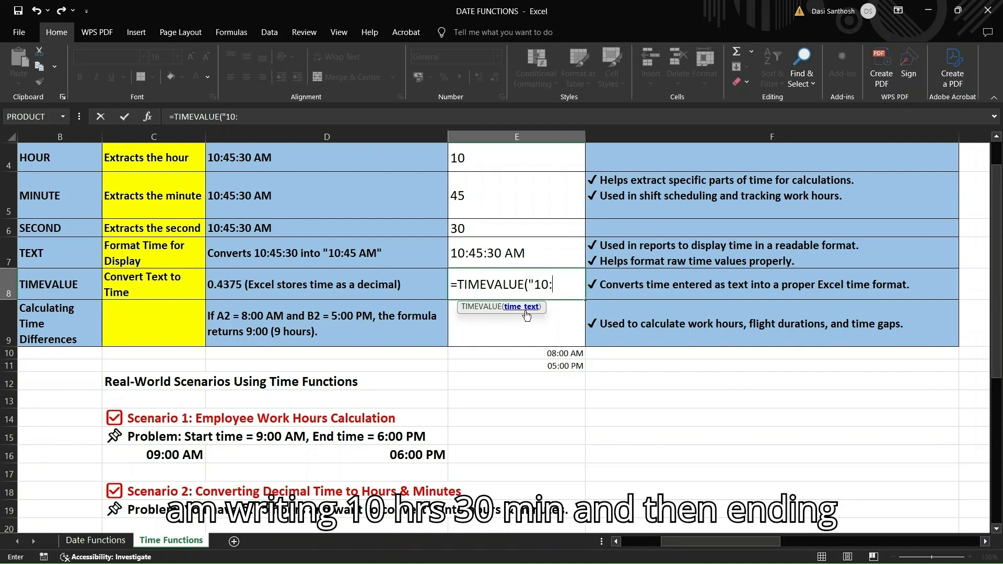
text(30)
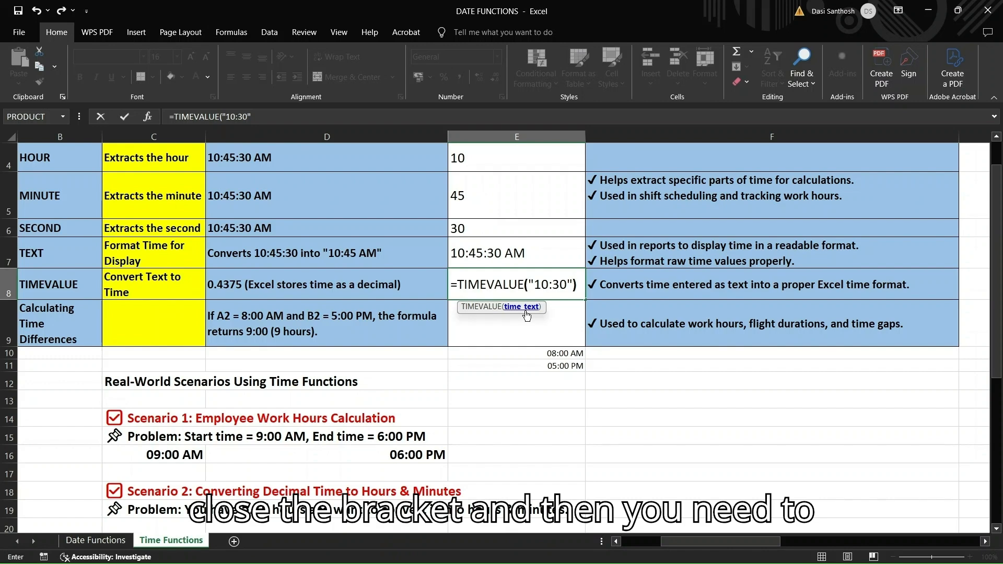
text())
key(Return)
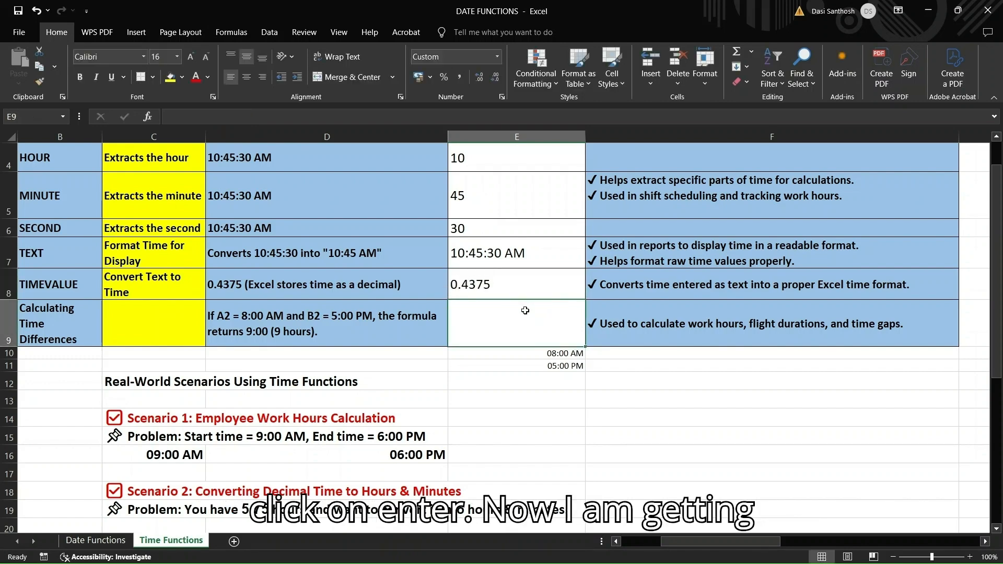
Step: Apply the Time number format to the TIMEVALUE result in cell E8
click(529, 287)
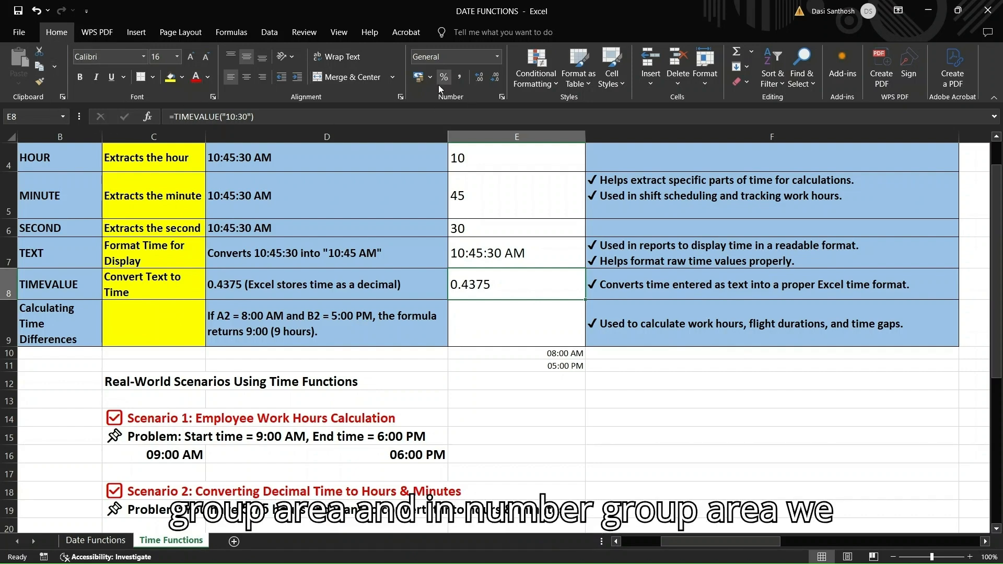
click(497, 56)
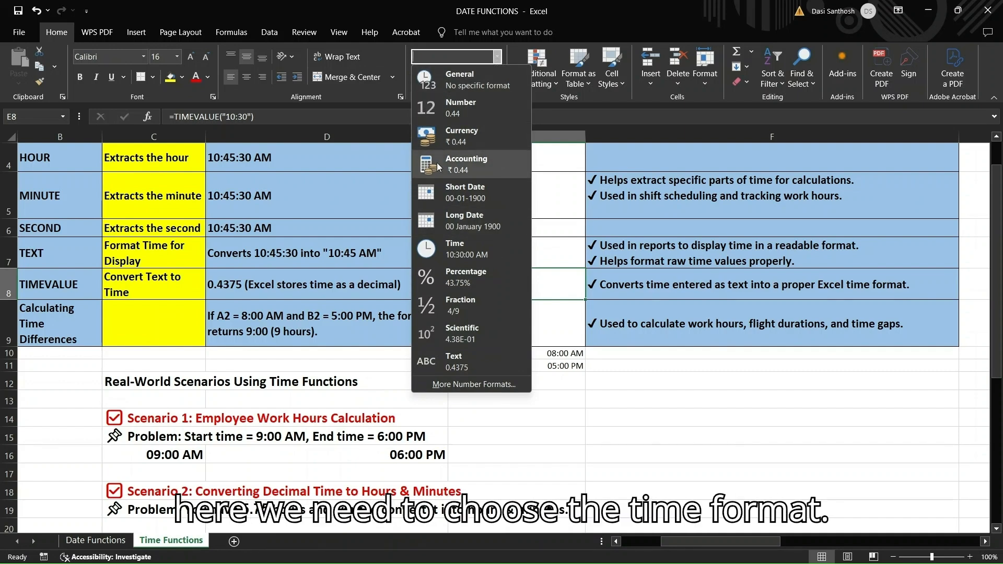
click(469, 248)
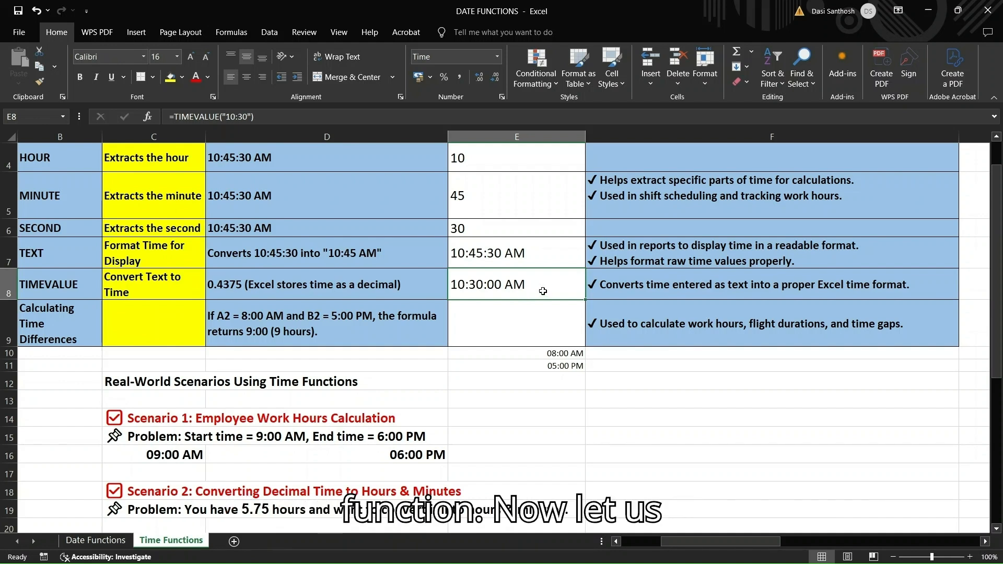
Step: Enter the formula =E11-E10 in cell E9 to calculate the difference between the end and start times
click(40, 317)
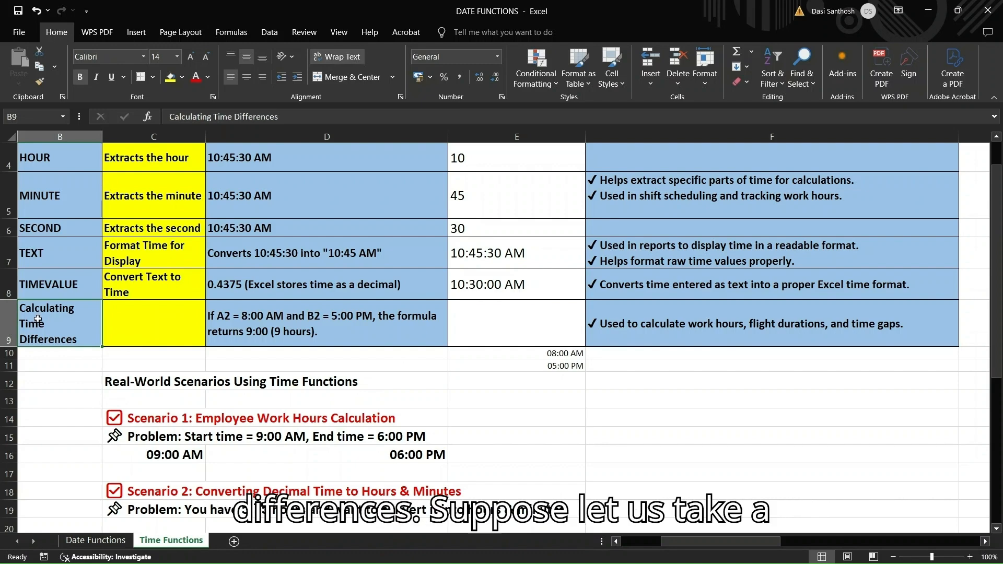
click(286, 321)
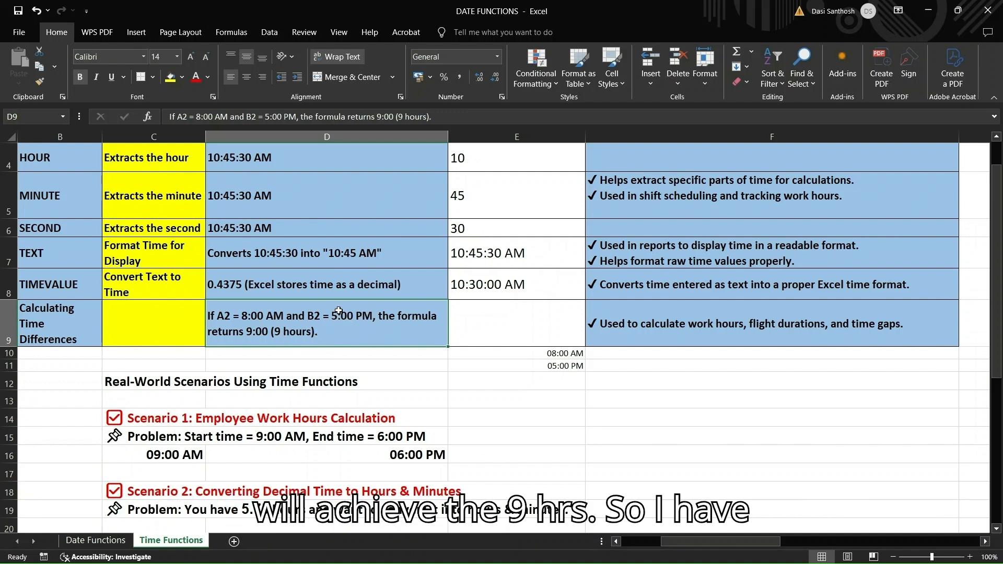
click(510, 357)
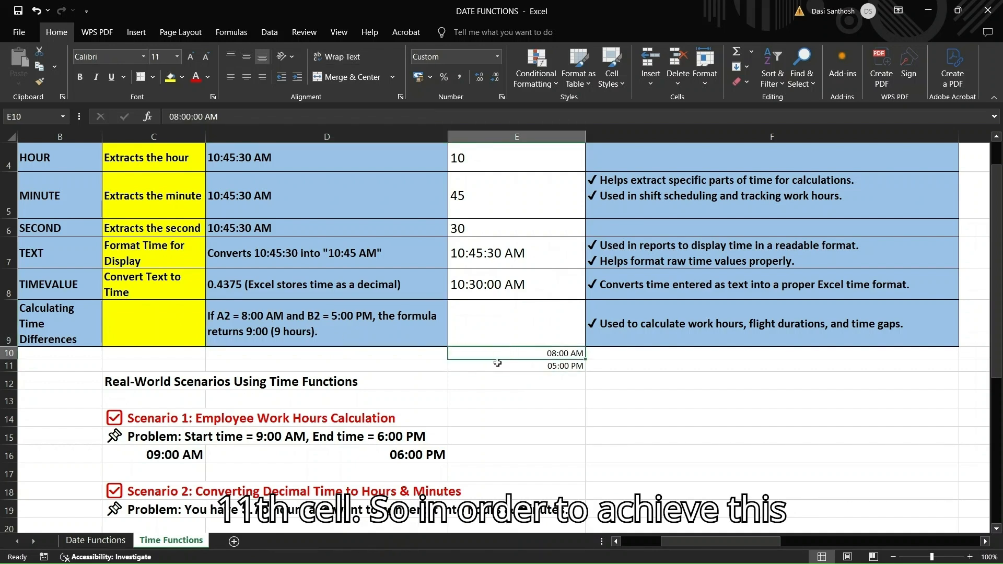
click(497, 327)
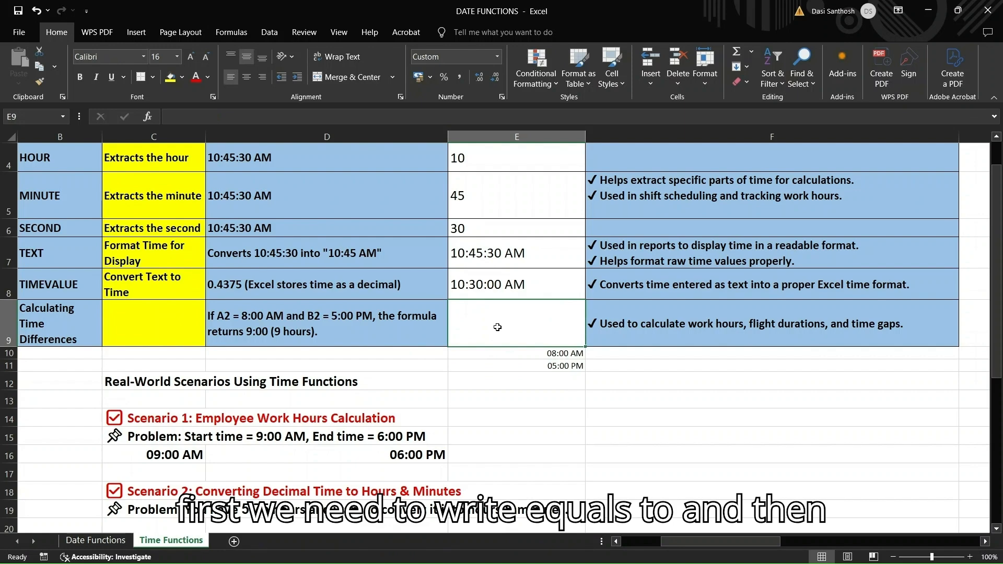
text(=)
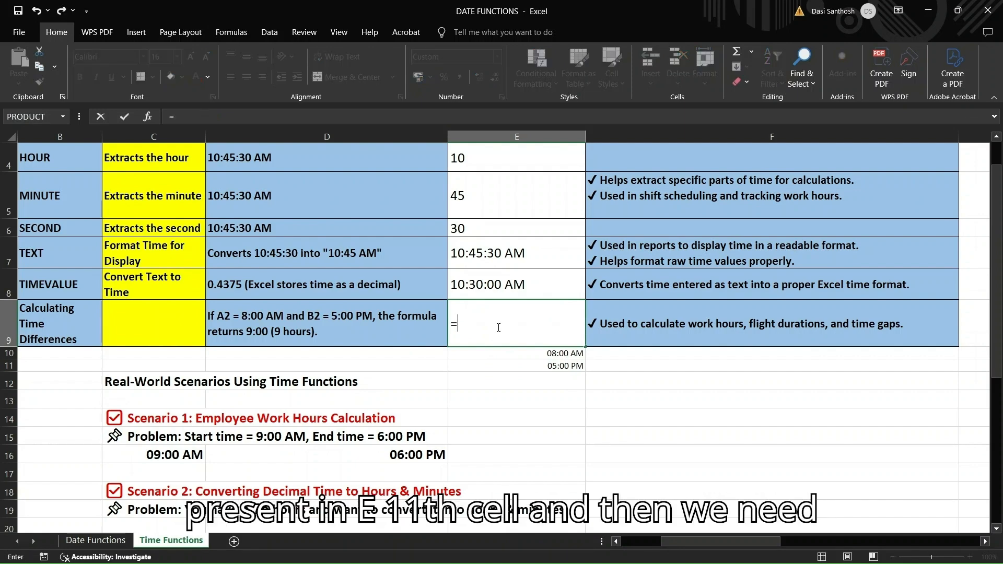
text(E11)
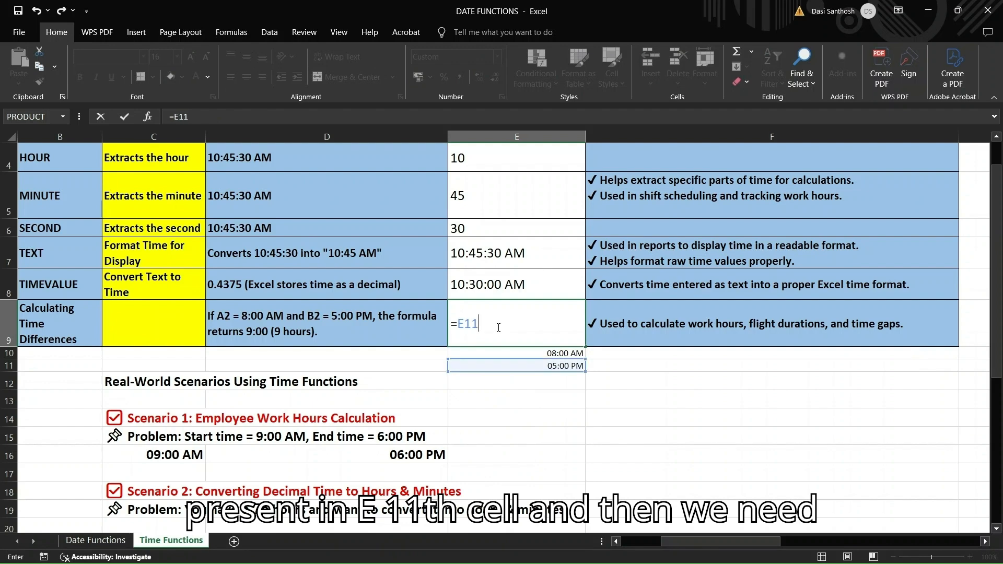
text(-E10)
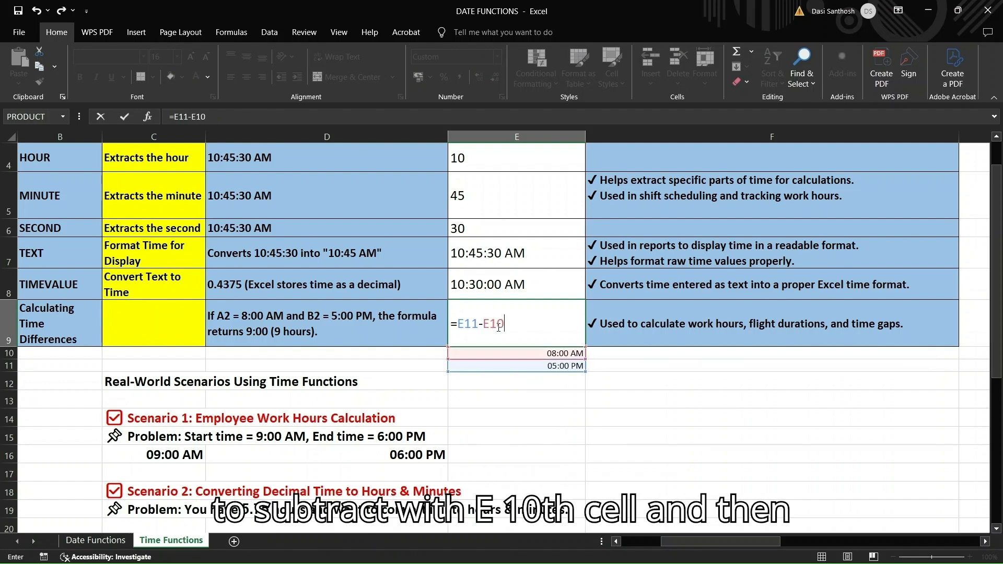
key(Return)
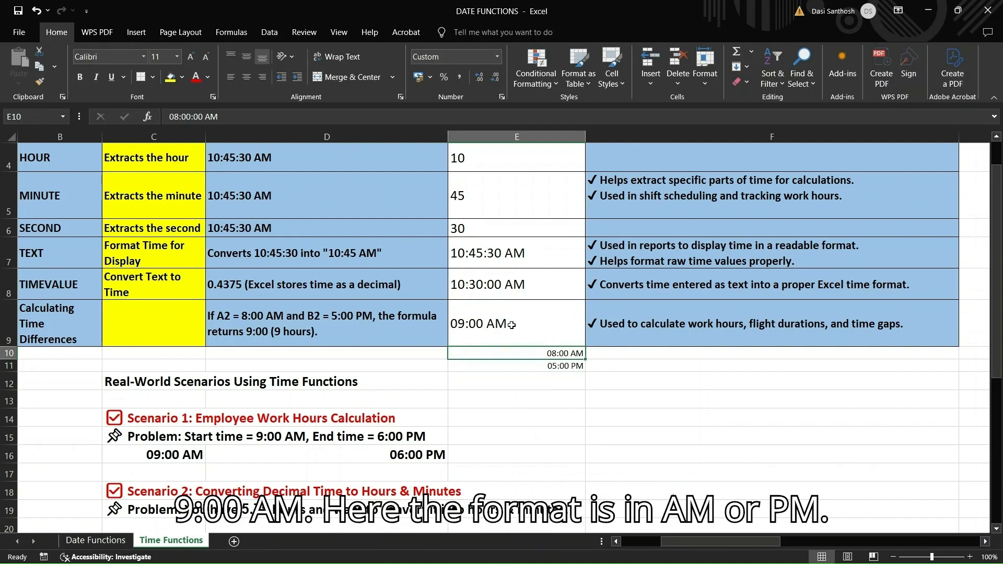
Step: Change the custom number format of cell E9 to hh:mm "HOURS", replacing the AM/PM part
click(503, 324)
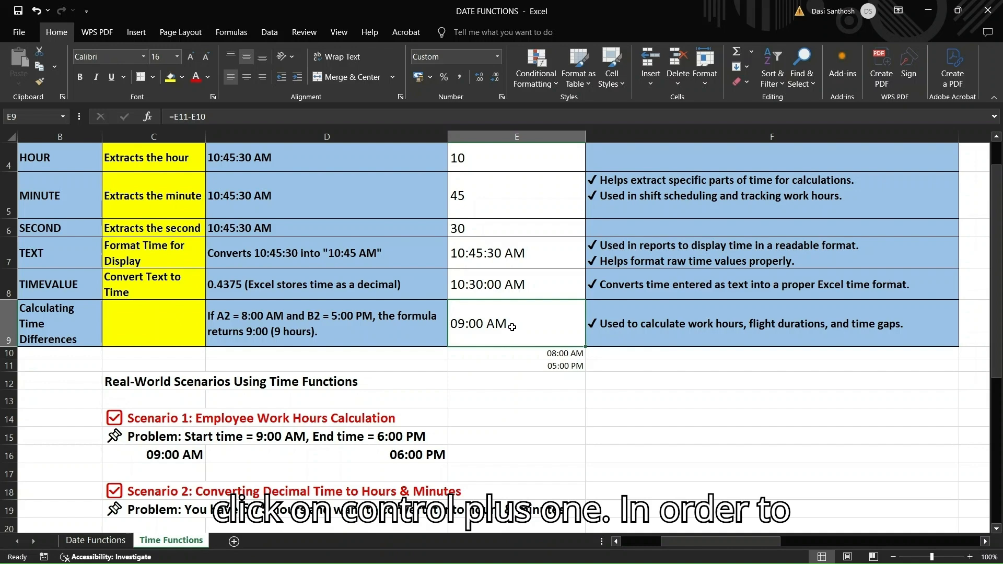
key(ctrl+1)
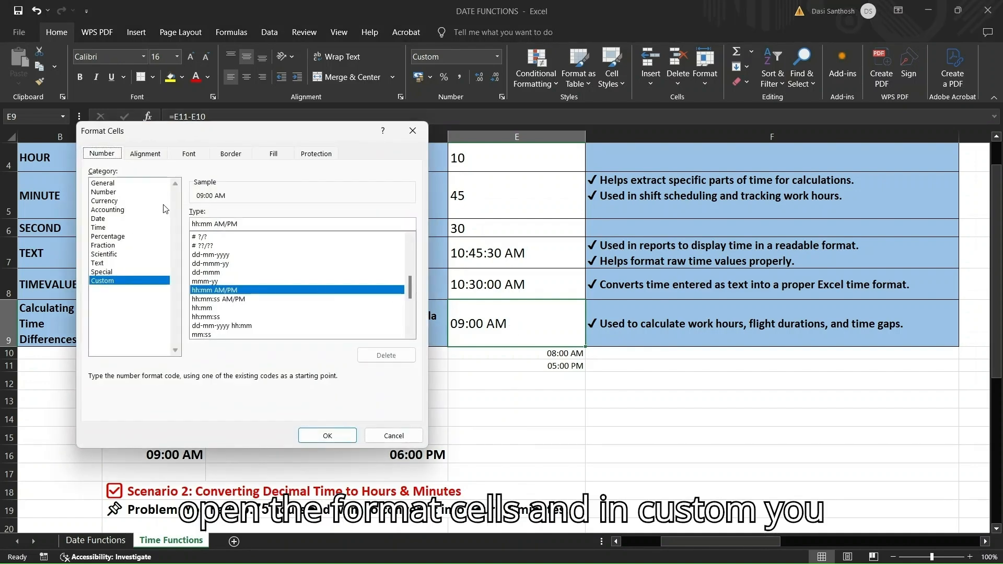
click(244, 223)
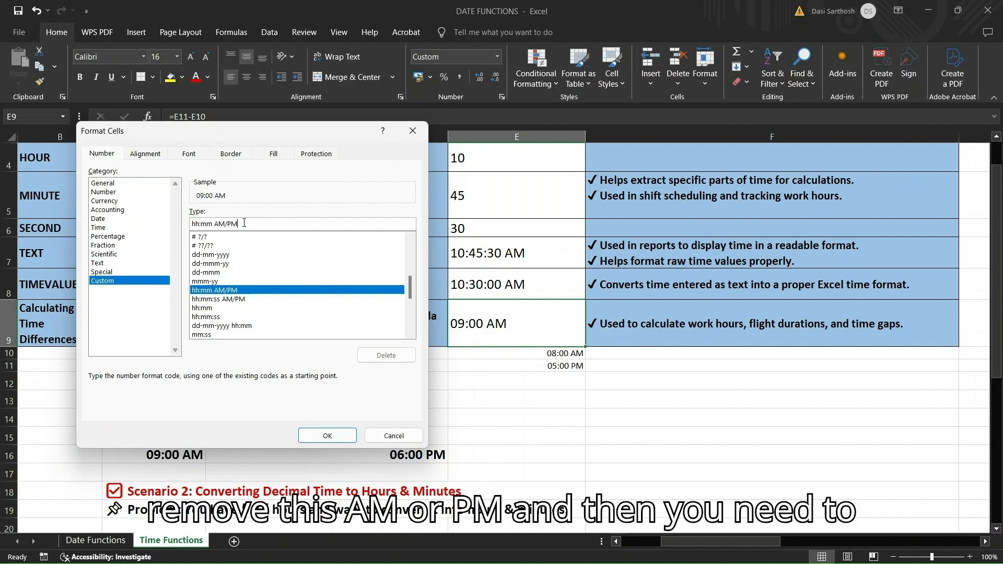
key(BackSpace)
key(BackSpace)
key(BackSpace)
key(BackSpace)
key(BackSpace)
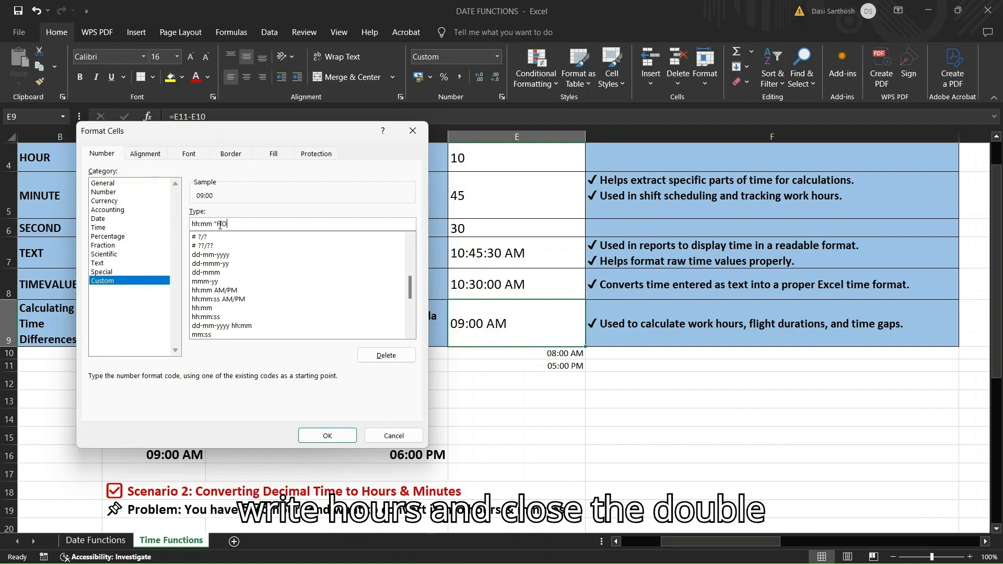
text(URS")
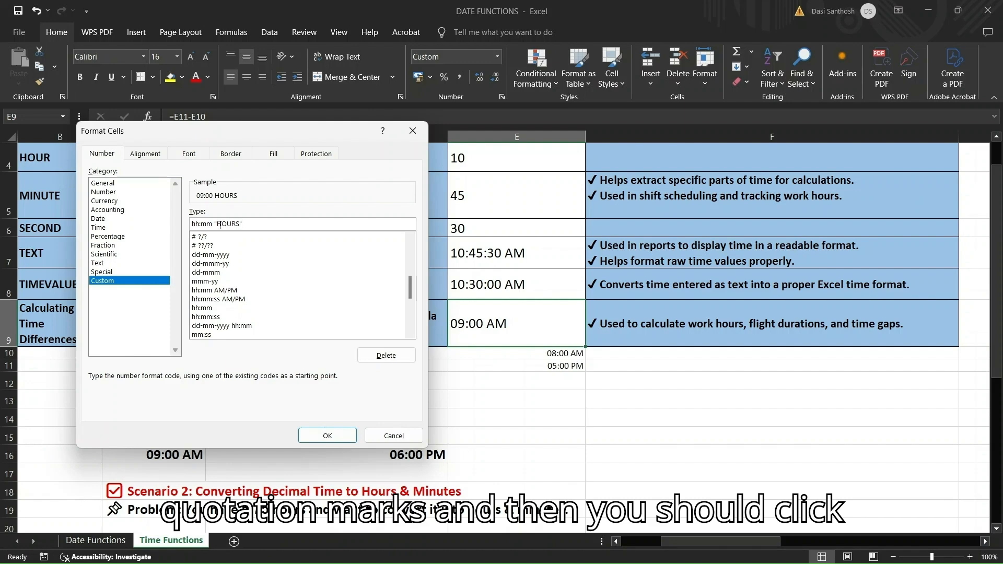
key(Return)
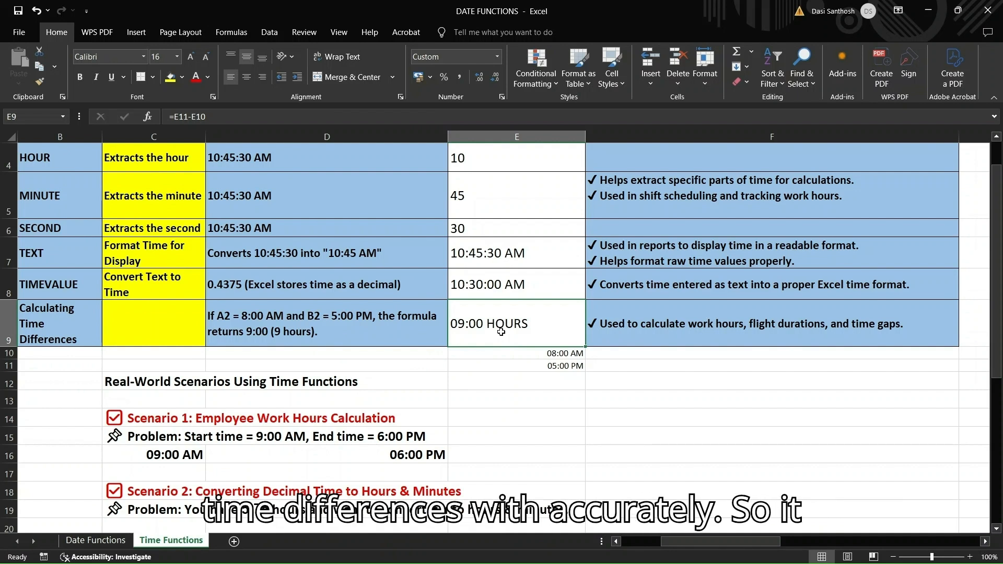
click(700, 333)
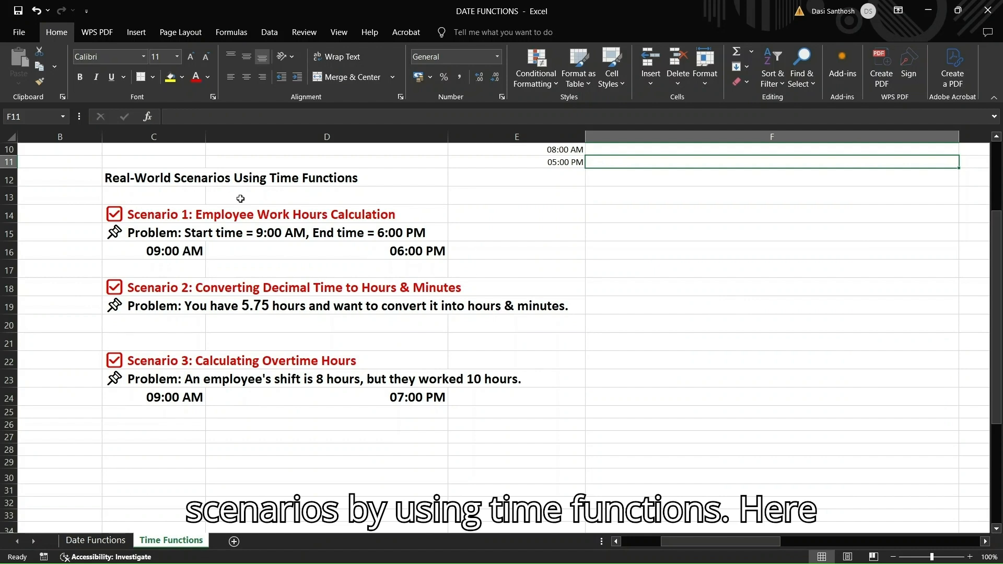
click(55, 212)
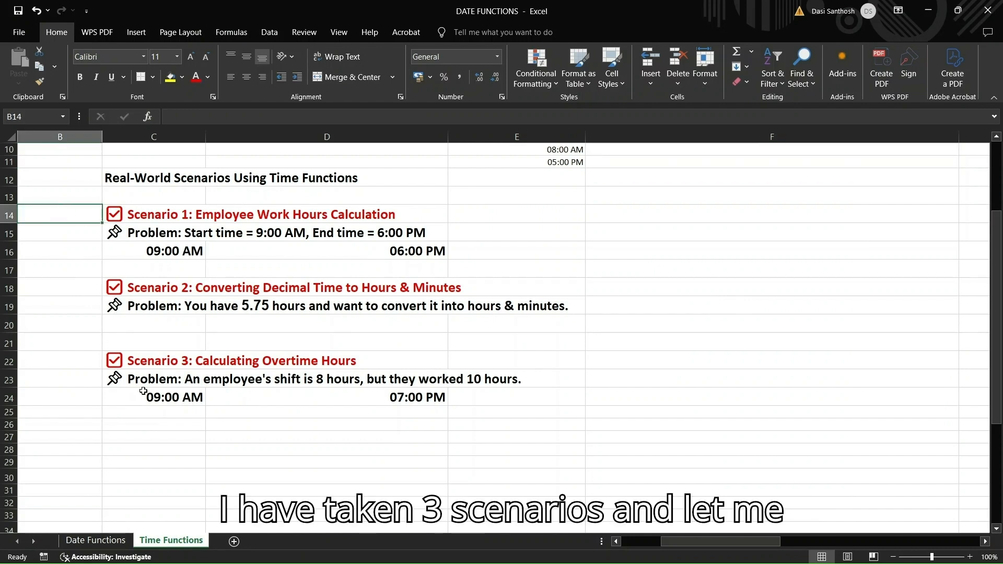
click(157, 444)
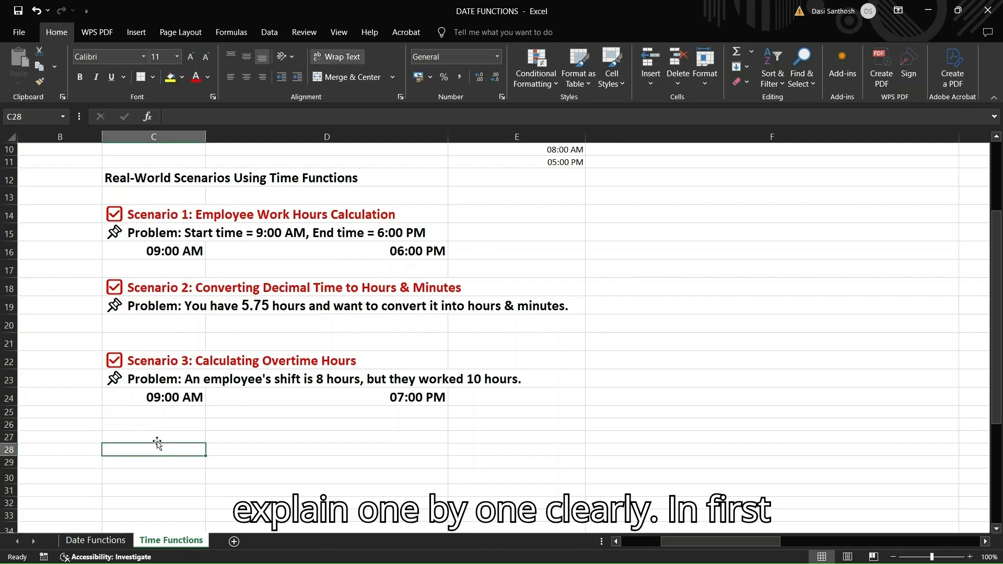
Step: Enter the formula =D16-C16 in cell F15 to calculate the employee work hours for Scenario 1
click(152, 212)
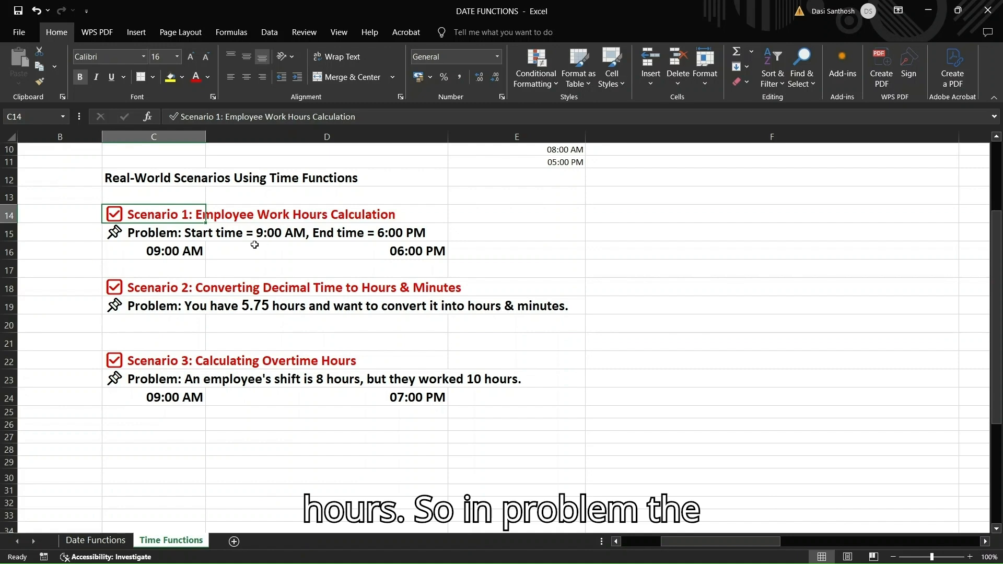
click(161, 235)
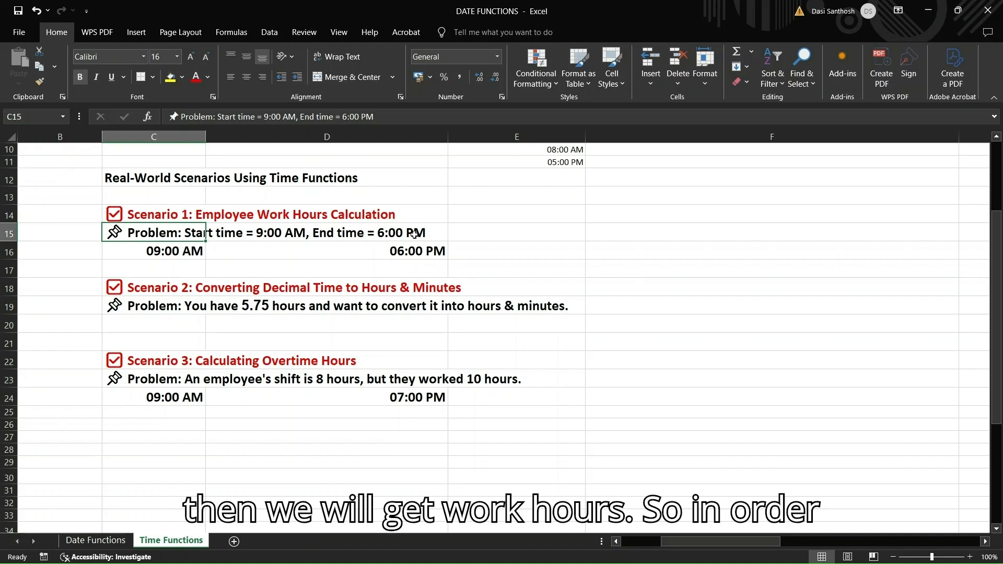
click(683, 238)
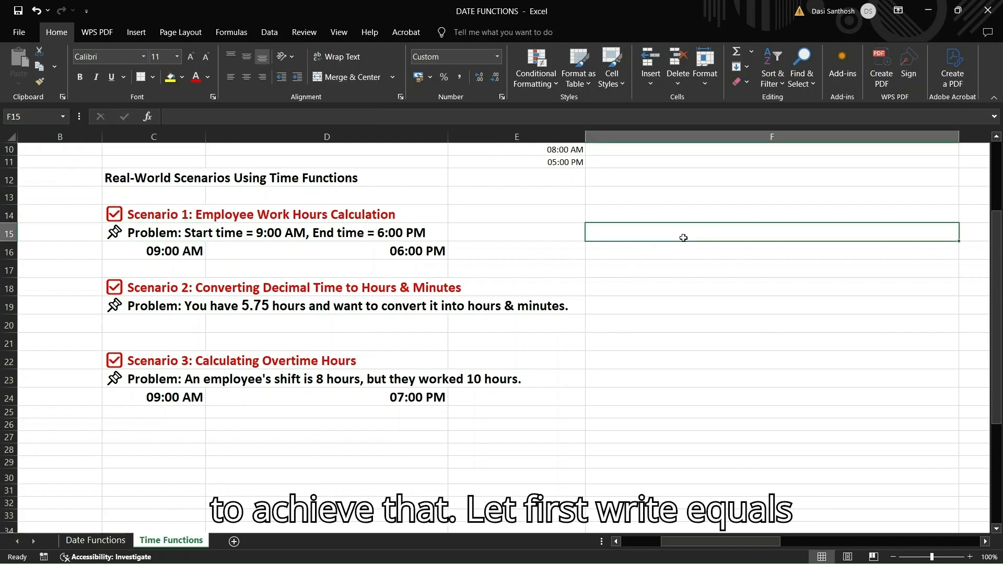
text(=)
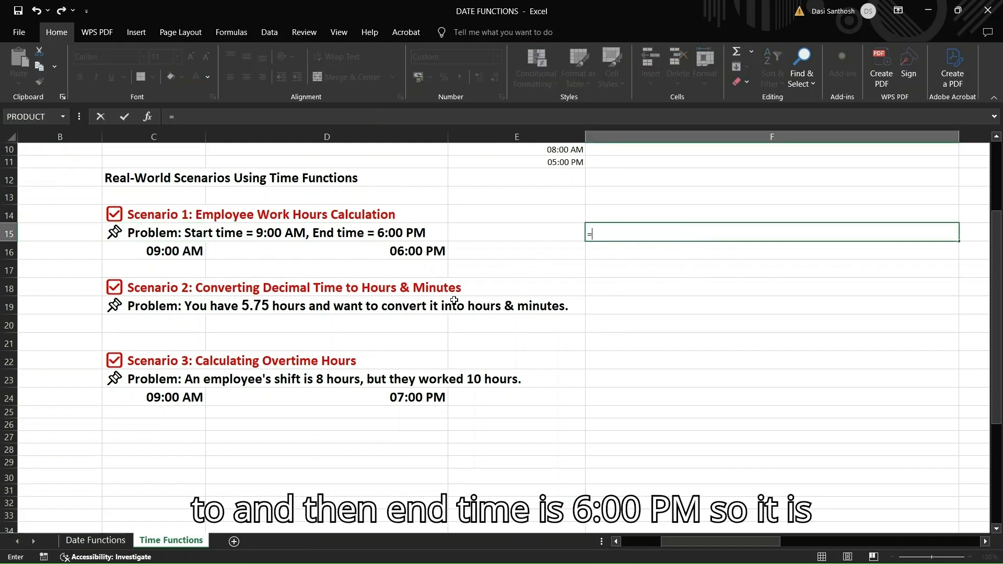
click(389, 251)
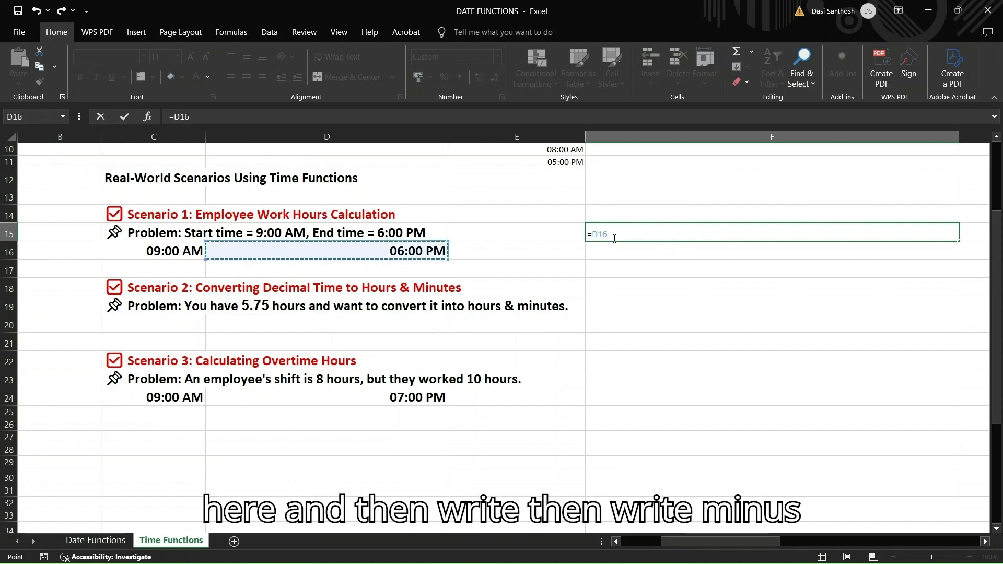
text(-)
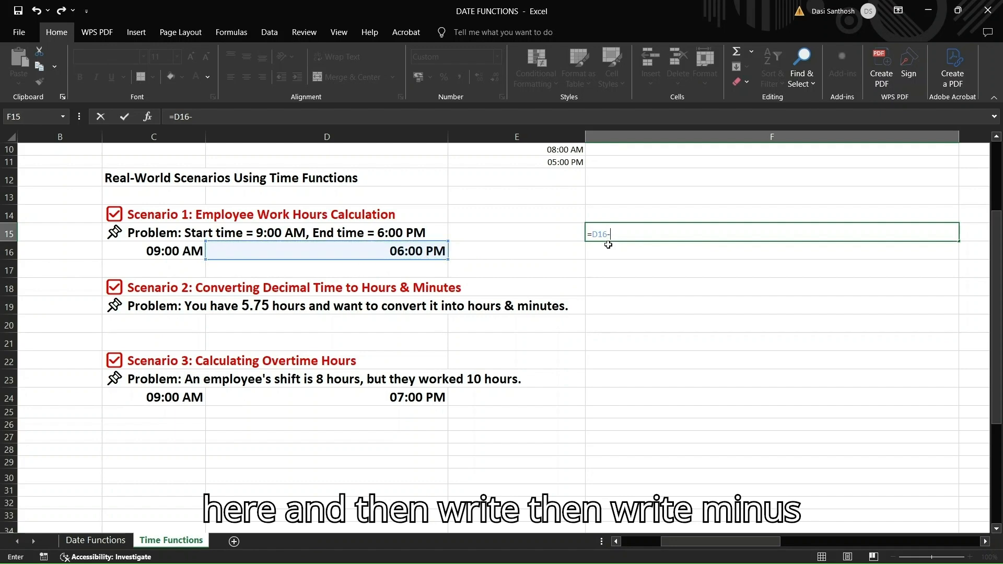
click(151, 251)
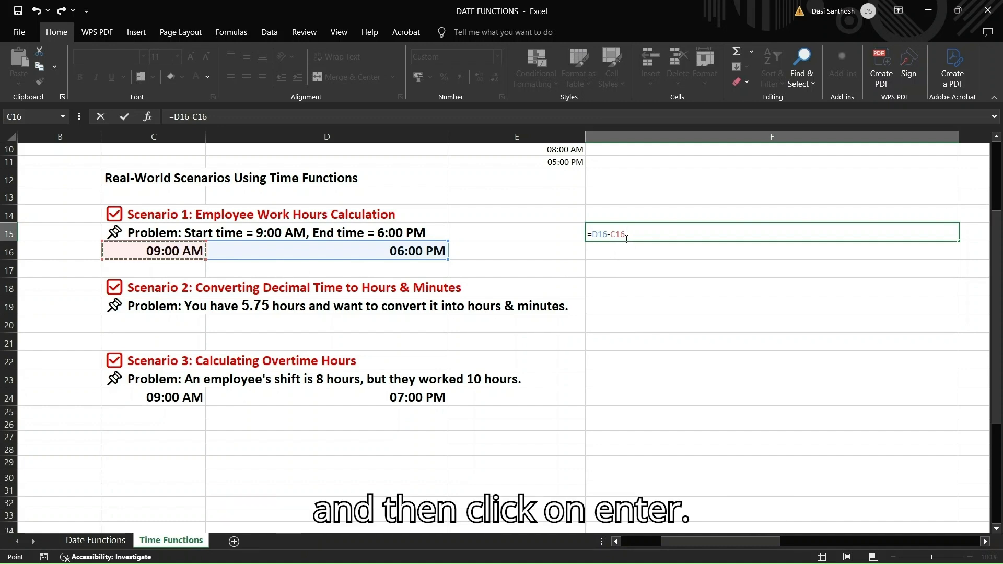
key(Return)
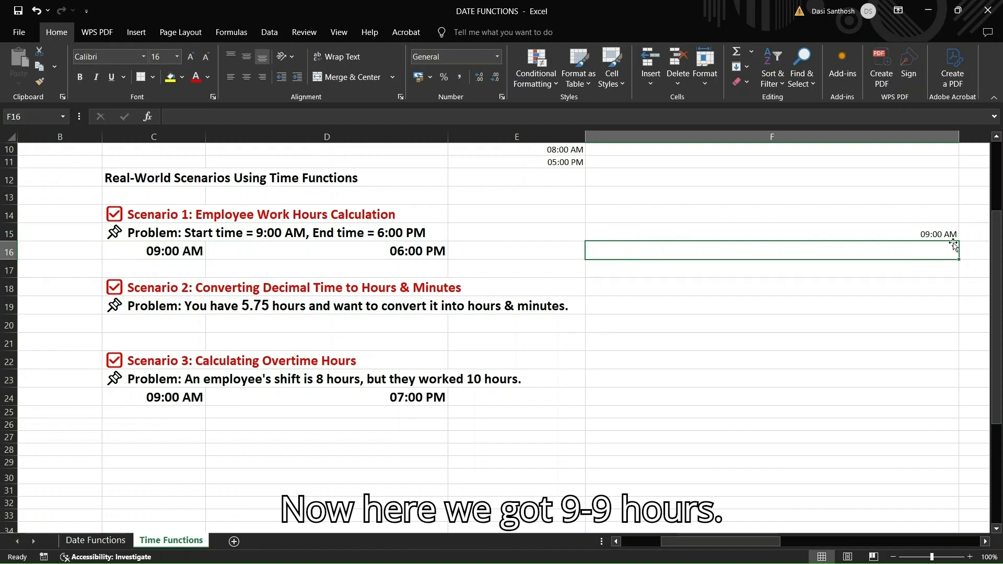
Step: Remove AM/PM from the custom number format of cell F15, leaving hh:mm
click(908, 233)
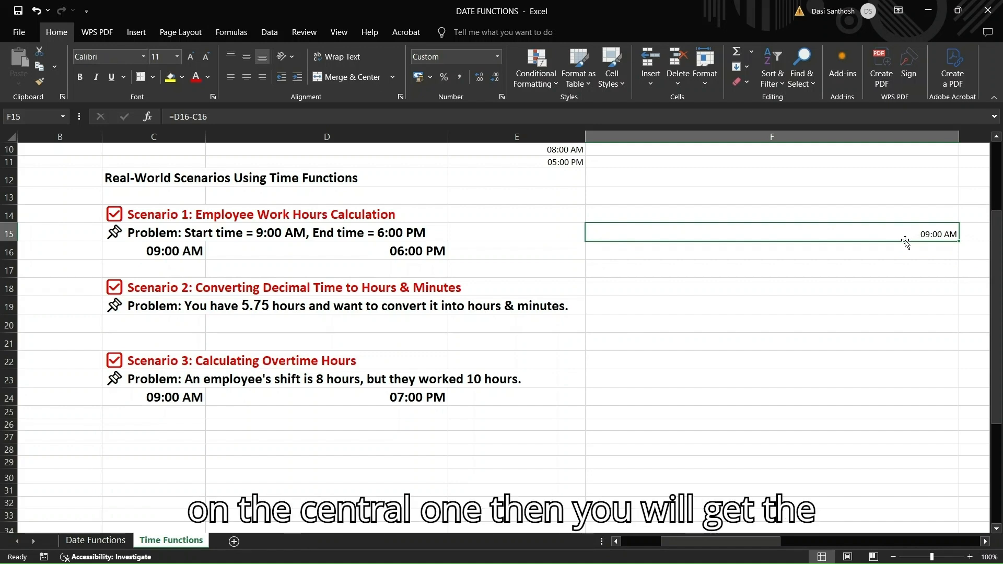
key(ctrl+1)
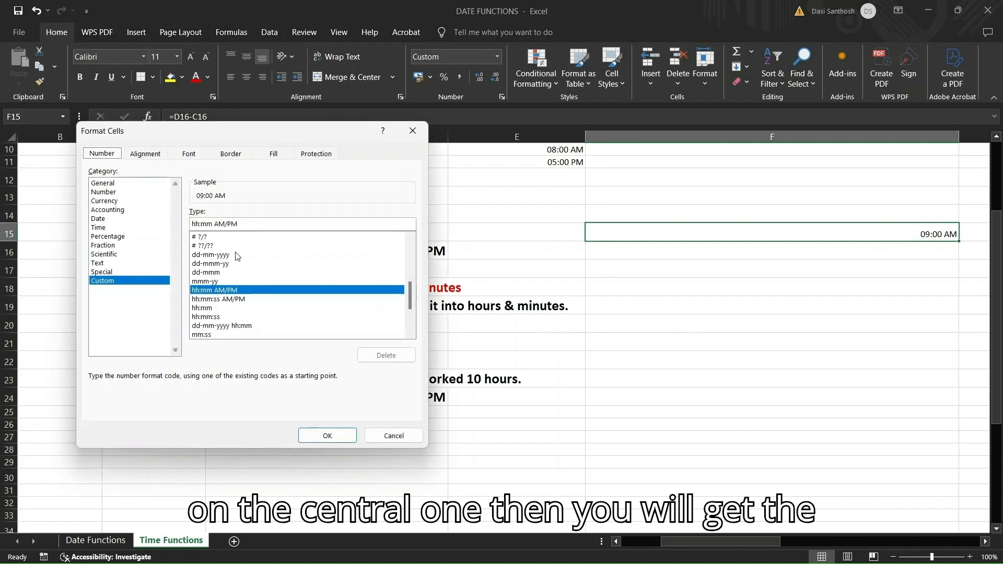
click(255, 223)
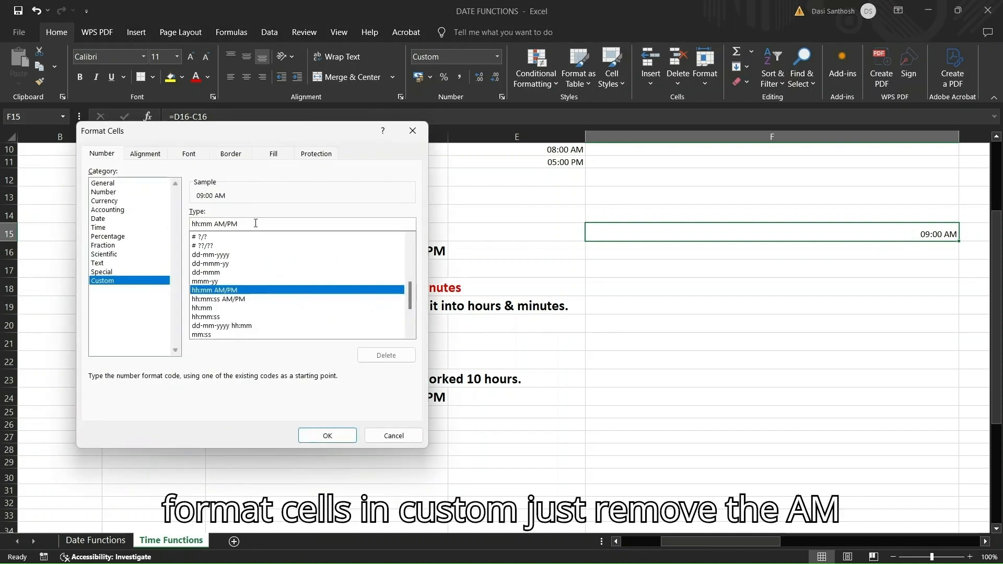
key(BackSpace)
key(BackSpace)
key(BackSpace)
key(BackSpace)
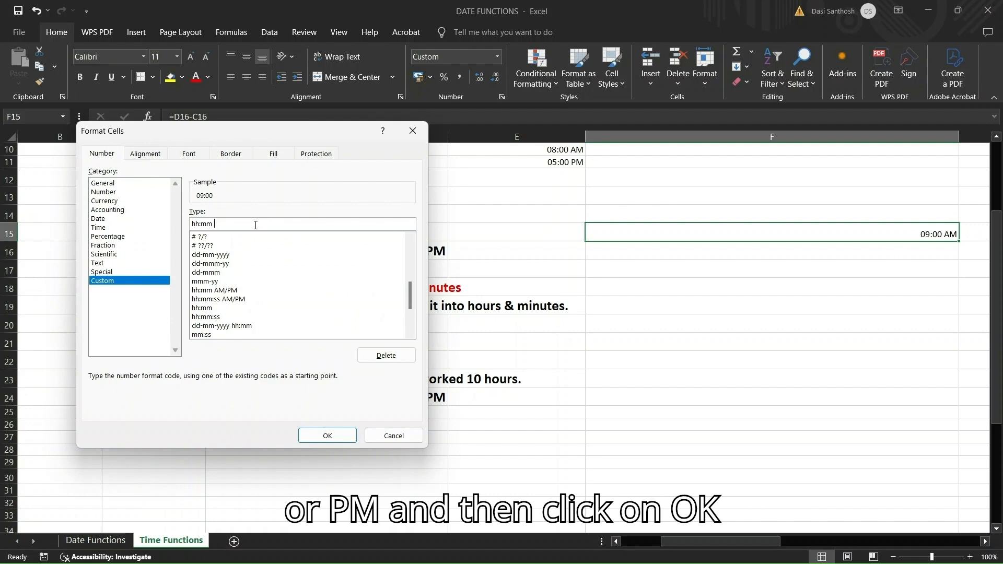
click(329, 438)
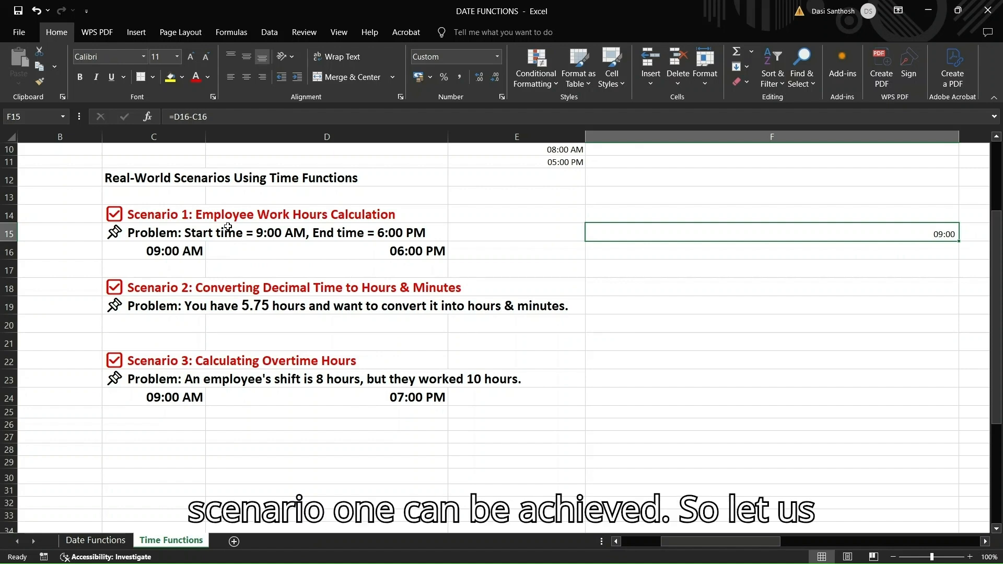
click(80, 328)
click(144, 289)
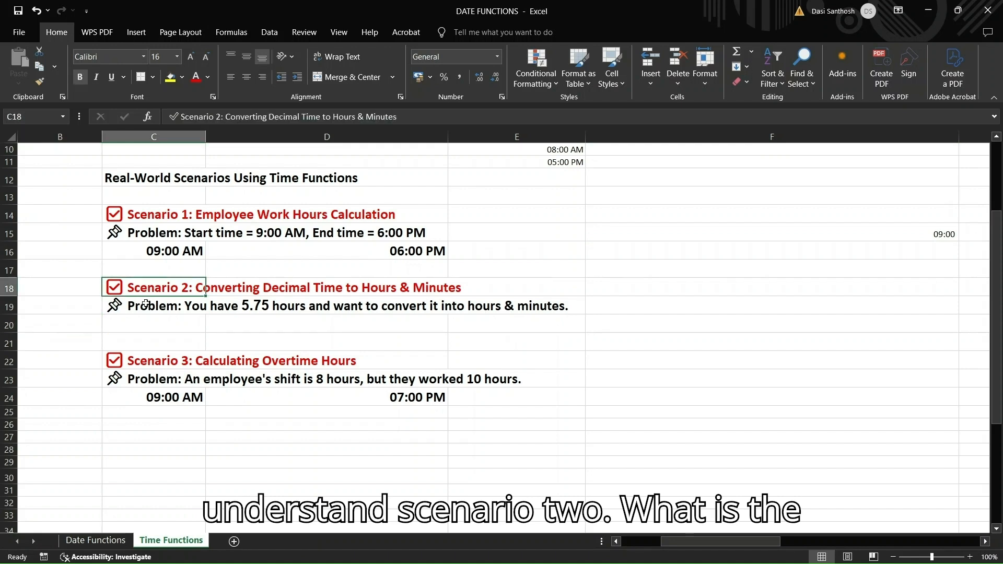
click(147, 321)
click(149, 293)
click(157, 327)
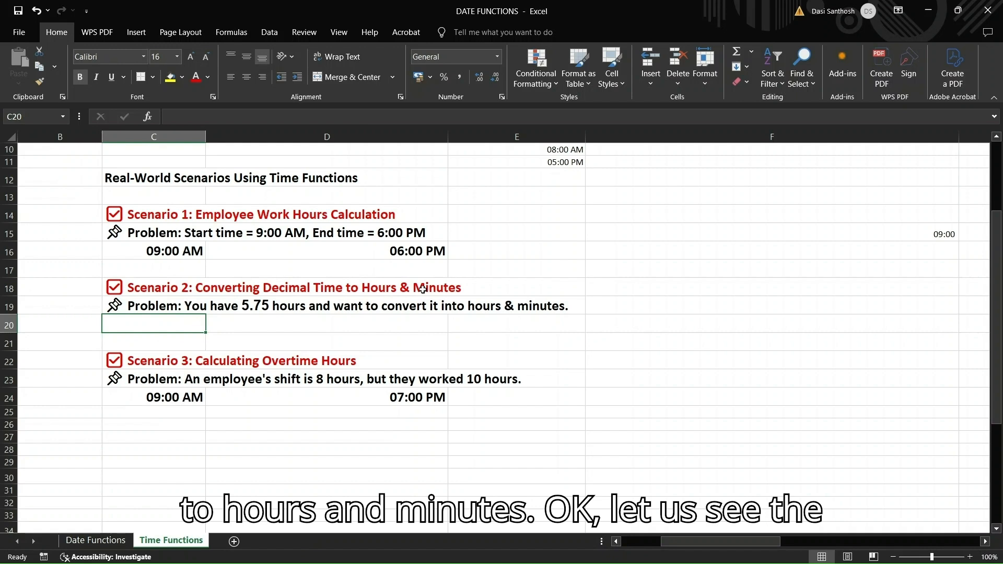
Step: Enter the decimal hours value 5.75 in cell D20 under the Scenario 2 problem
click(144, 308)
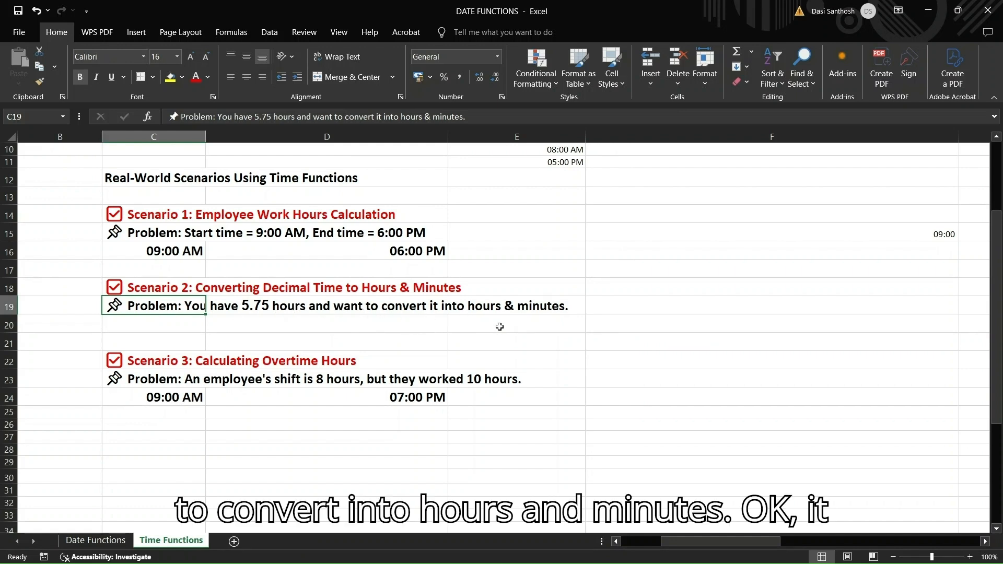
click(364, 326)
text(5.75)
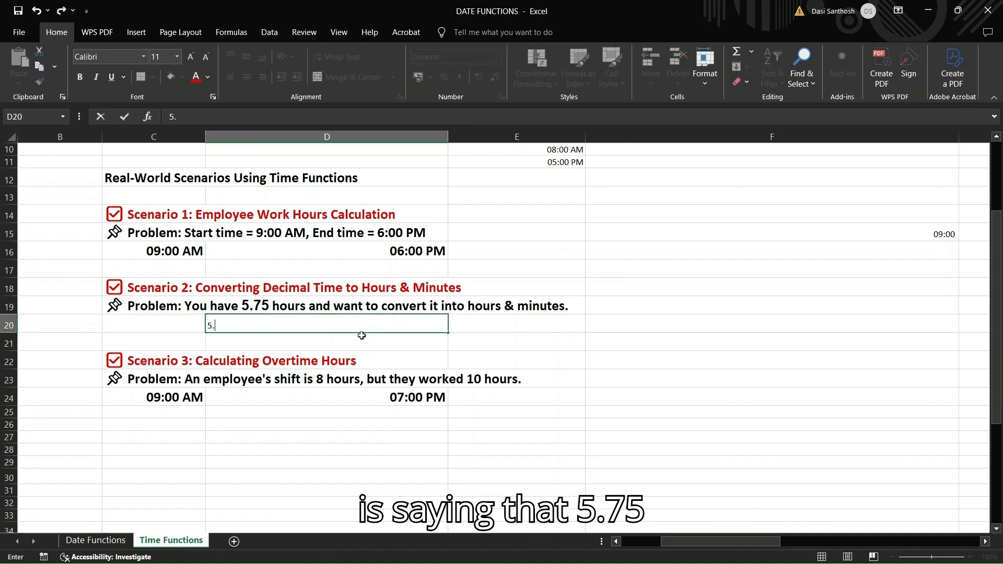
click(485, 358)
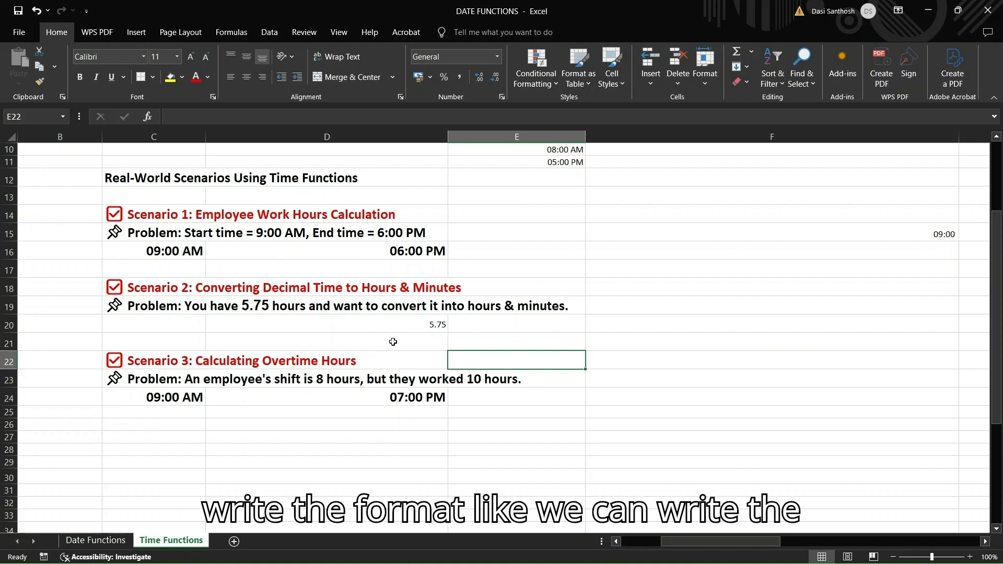
Step: Enter the formula =TEXT(D20/24,"hh:mm") in cell F20 to convert the decimal hours into hours and minutes
click(667, 327)
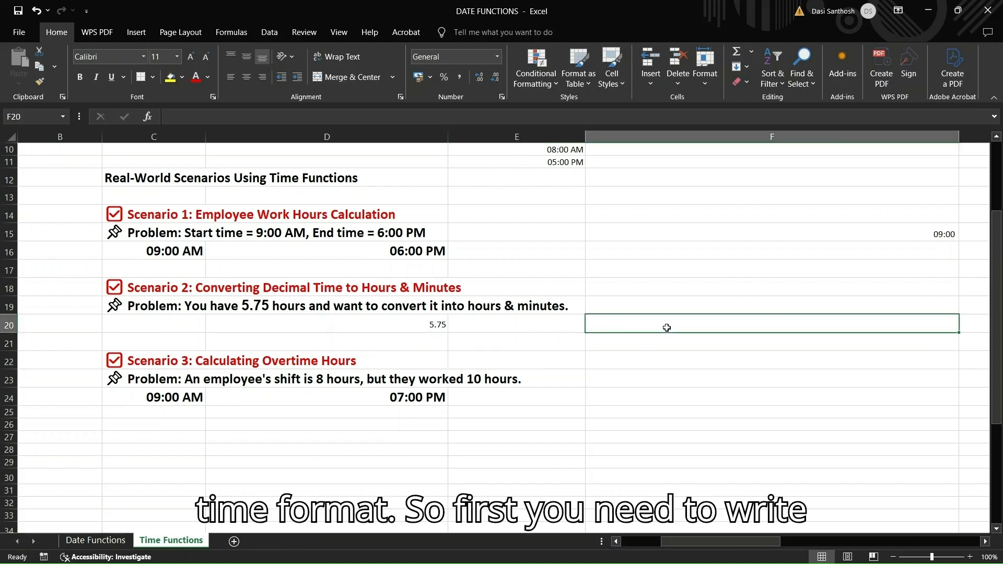
text(=t)
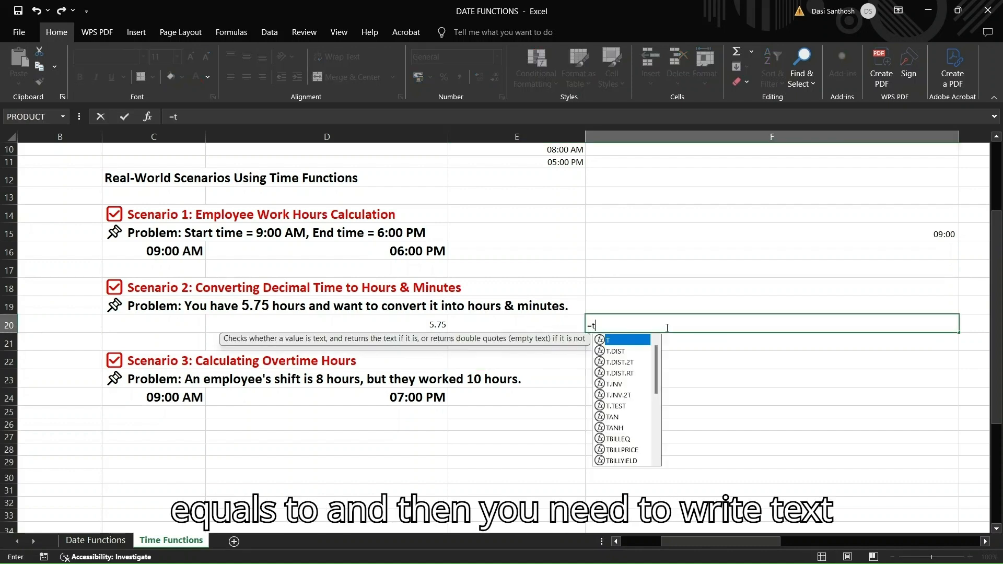
text(ext)
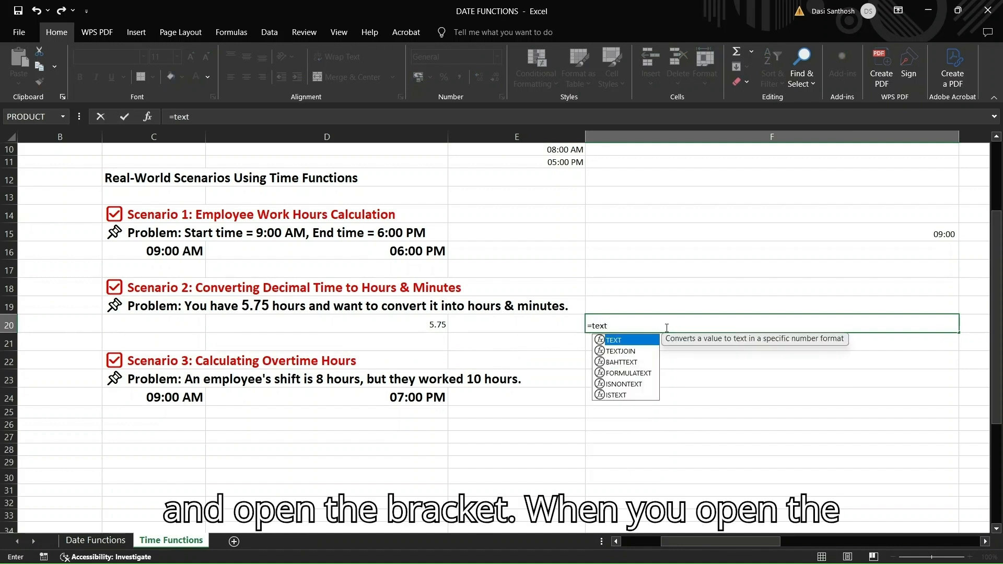
text(()
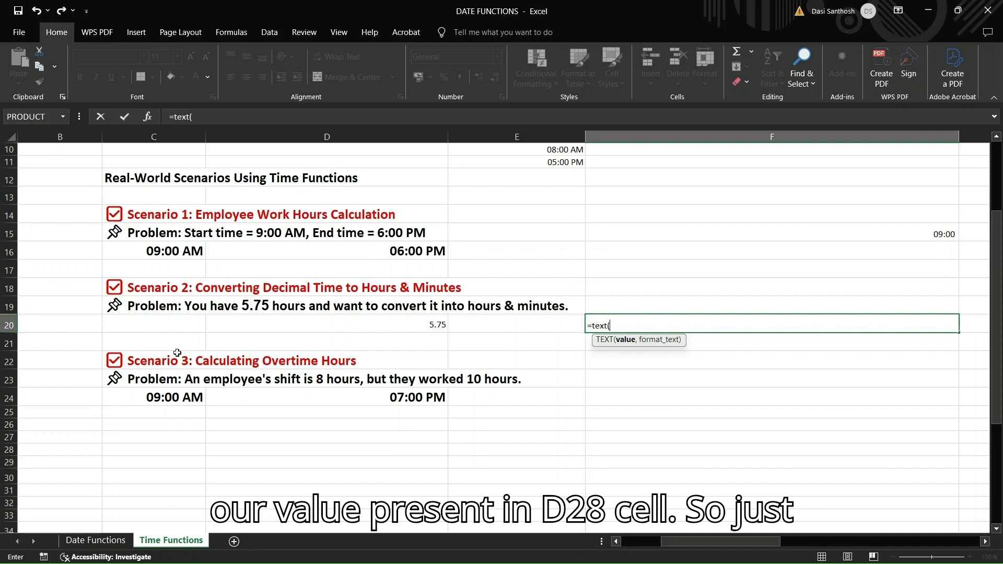
click(334, 324)
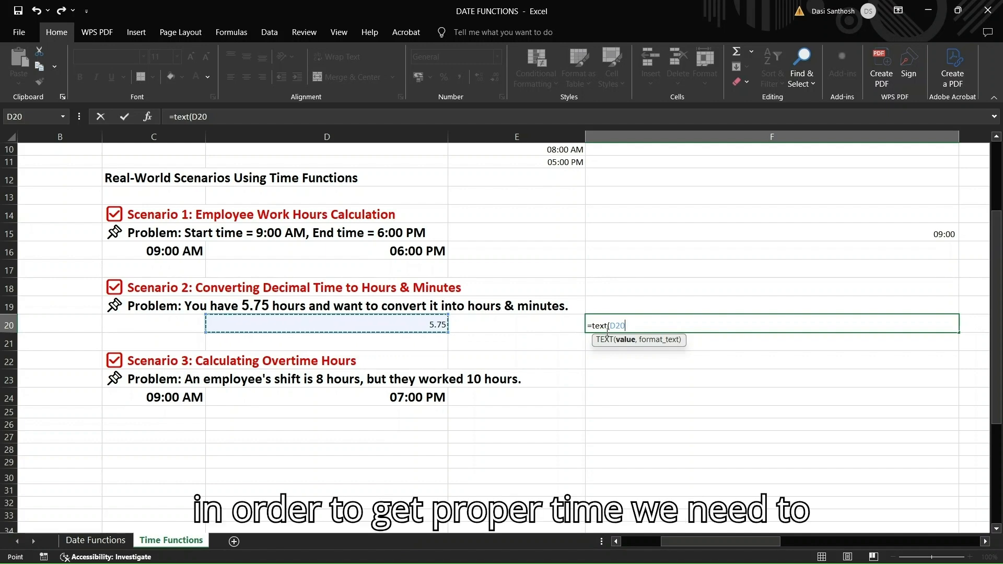
text(/)
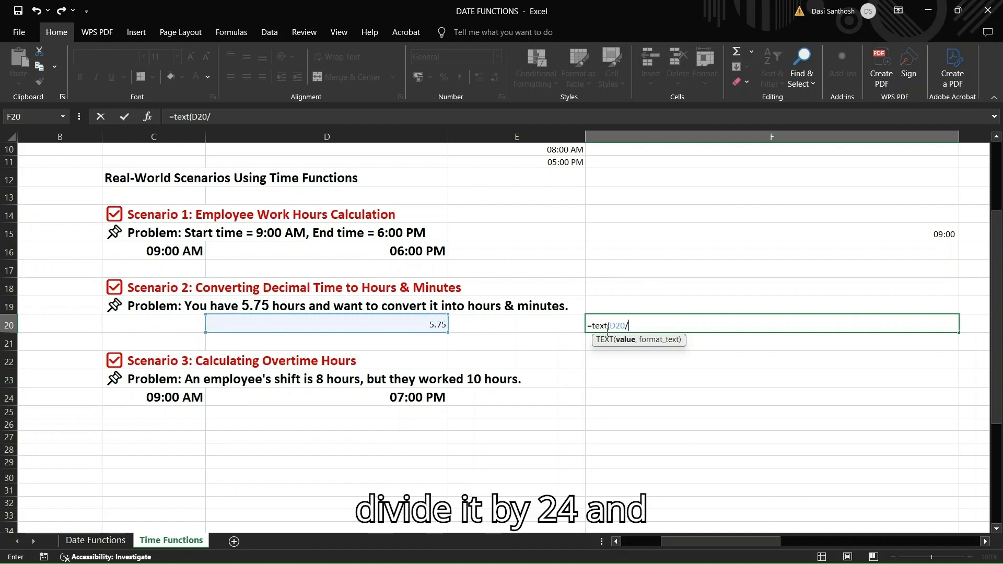
text(24,)
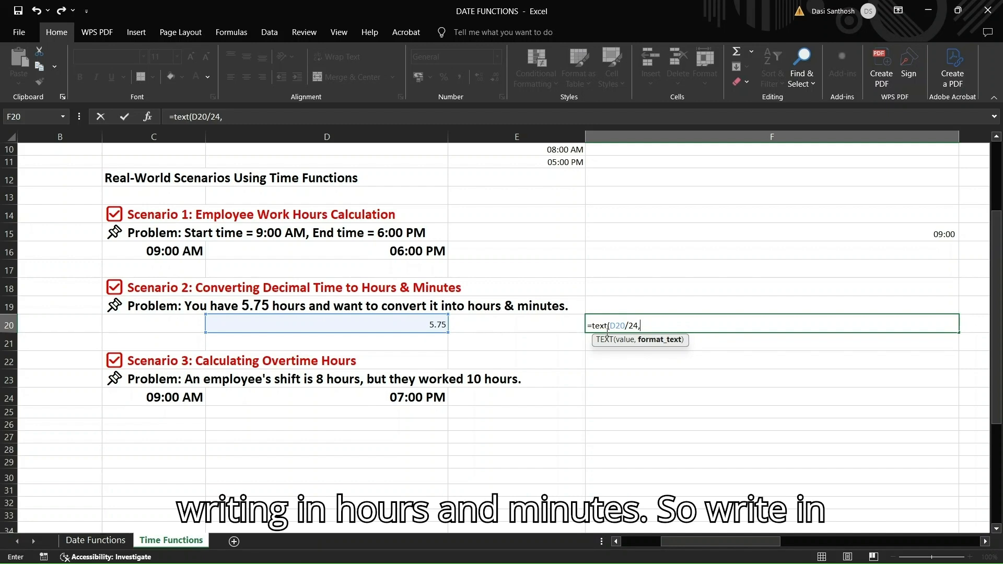
text("hh)
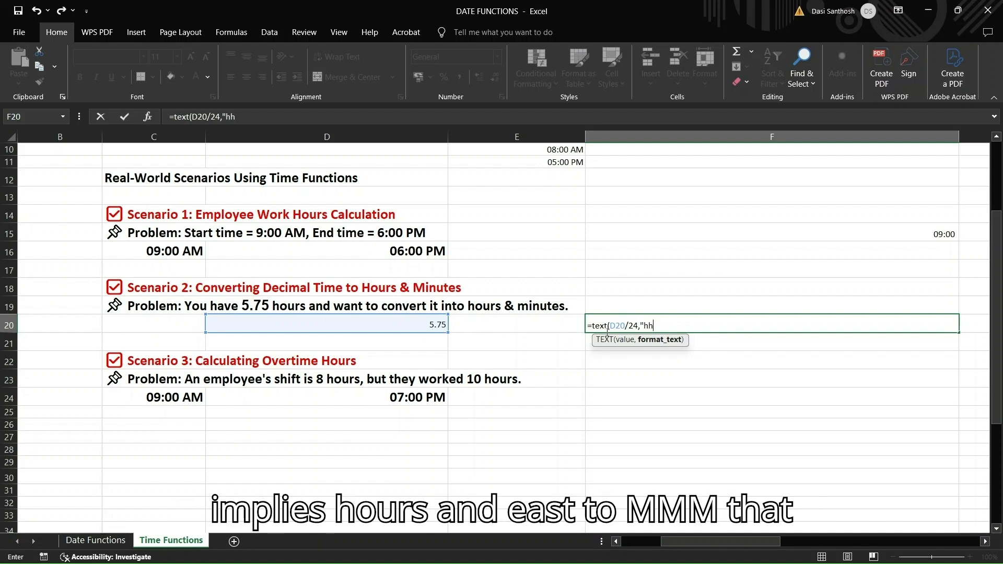
text(:mm)
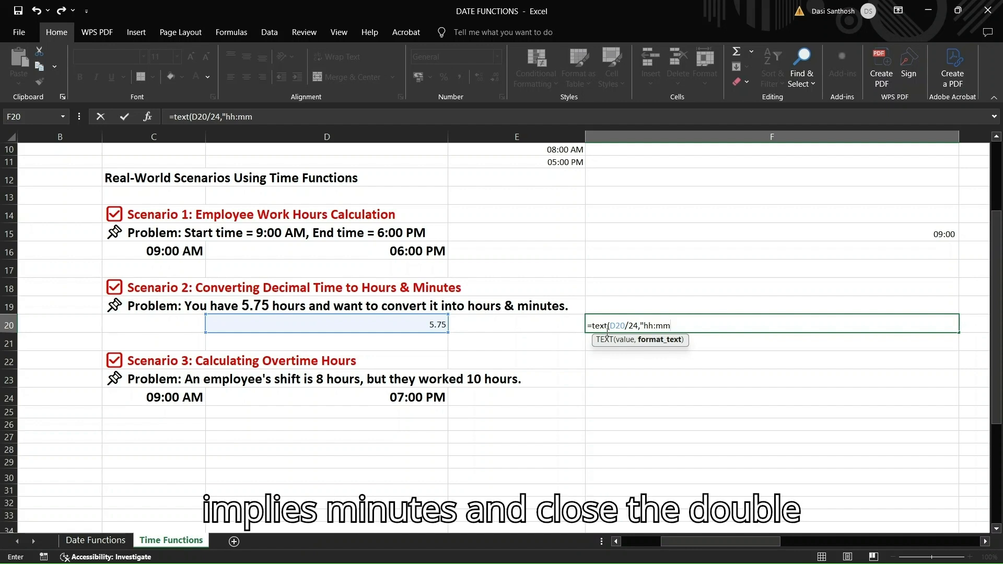
text("))
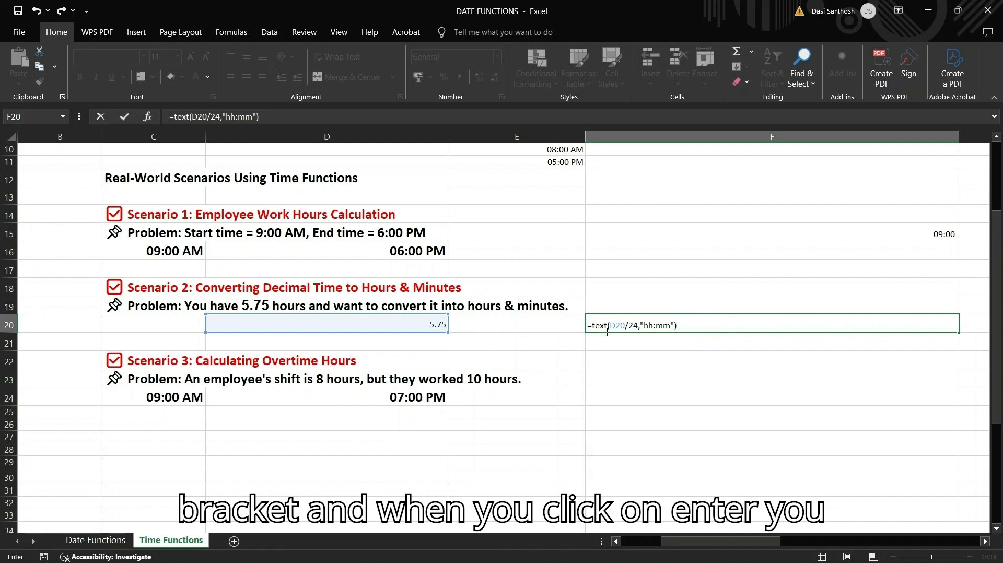
key(Return)
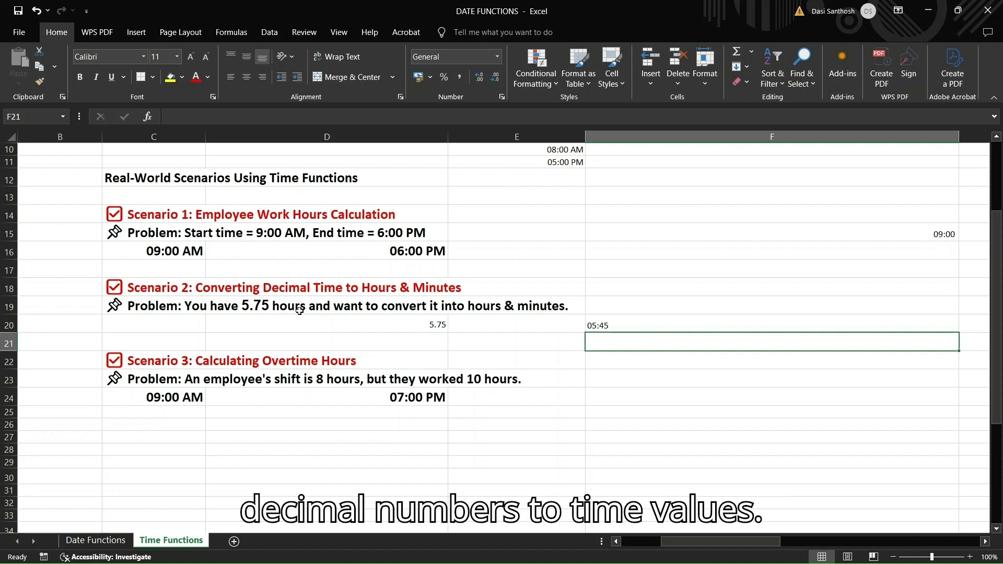
Step: Examine the Scenario 3 overtime problem together with its start time in C24 and end time in D24
key(Down)
key(Down)
key(Down)
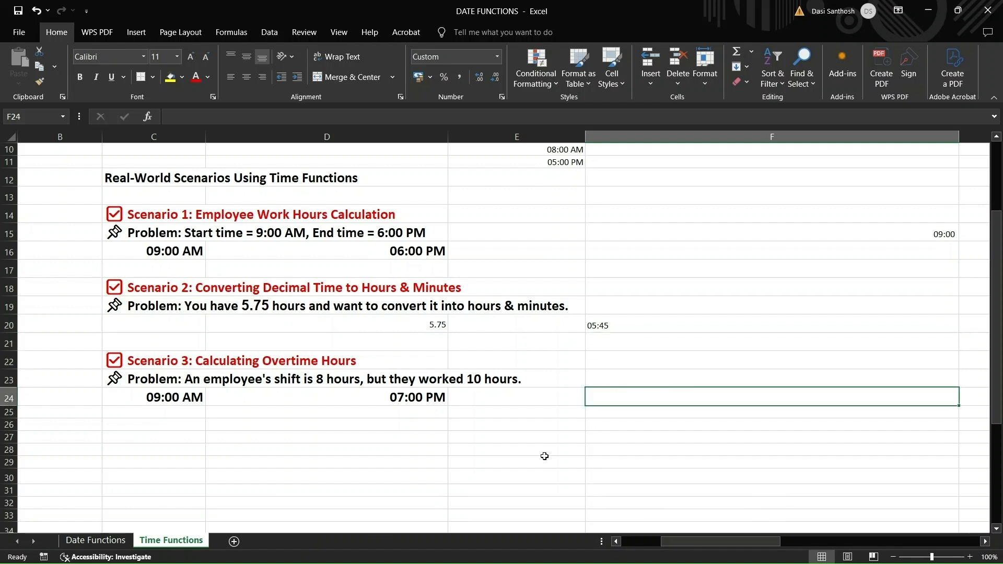
click(738, 314)
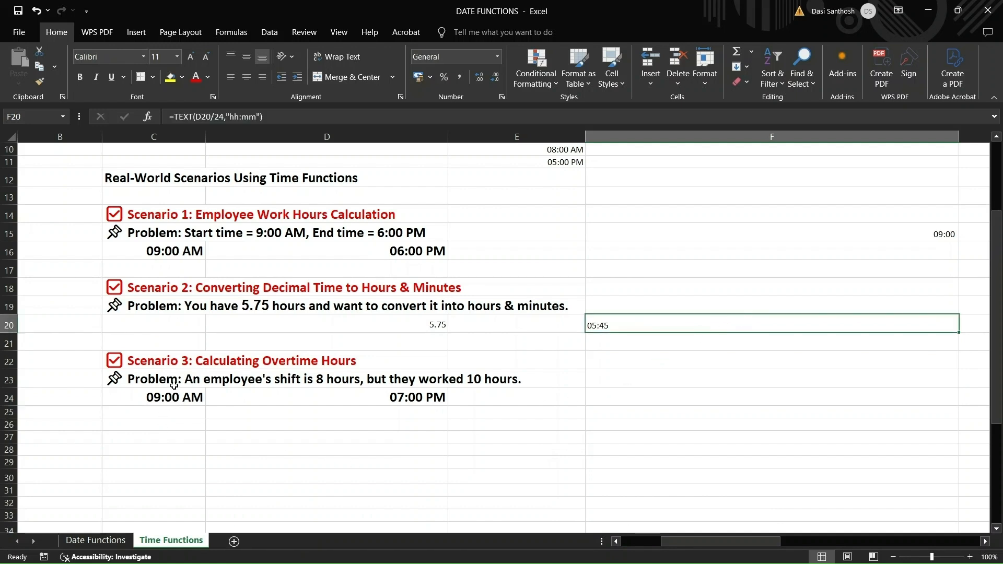
click(173, 362)
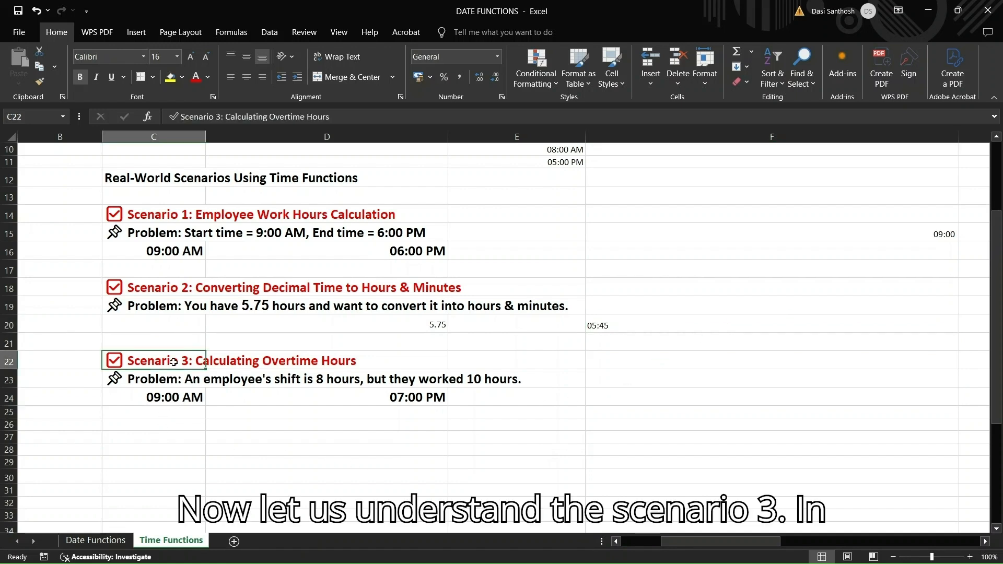
click(172, 435)
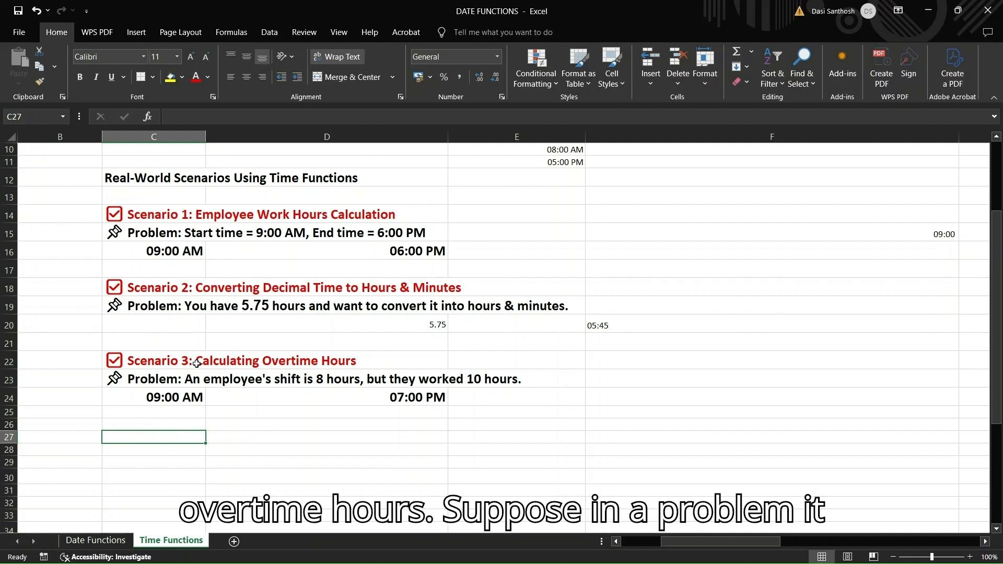
click(156, 383)
click(160, 424)
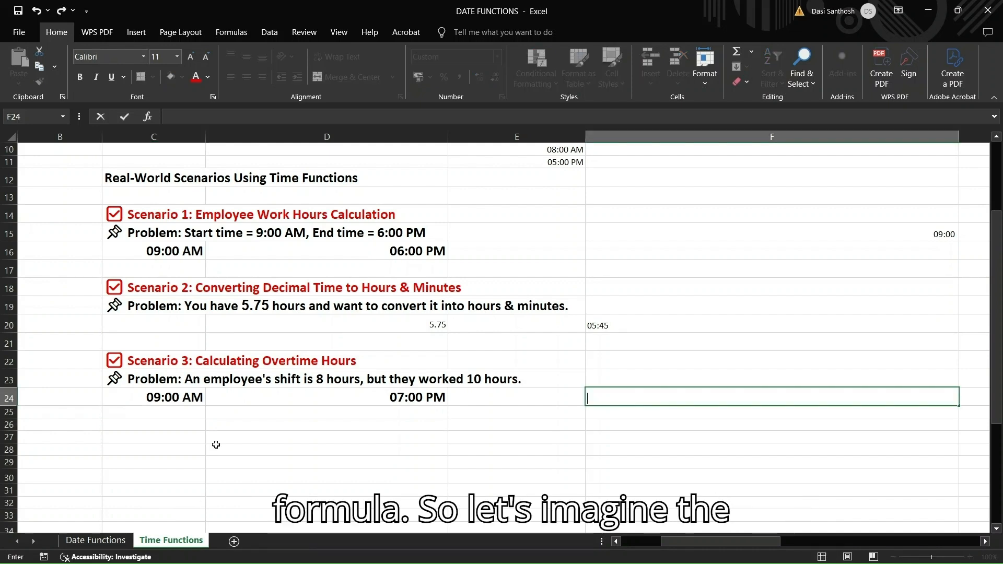
click(178, 397)
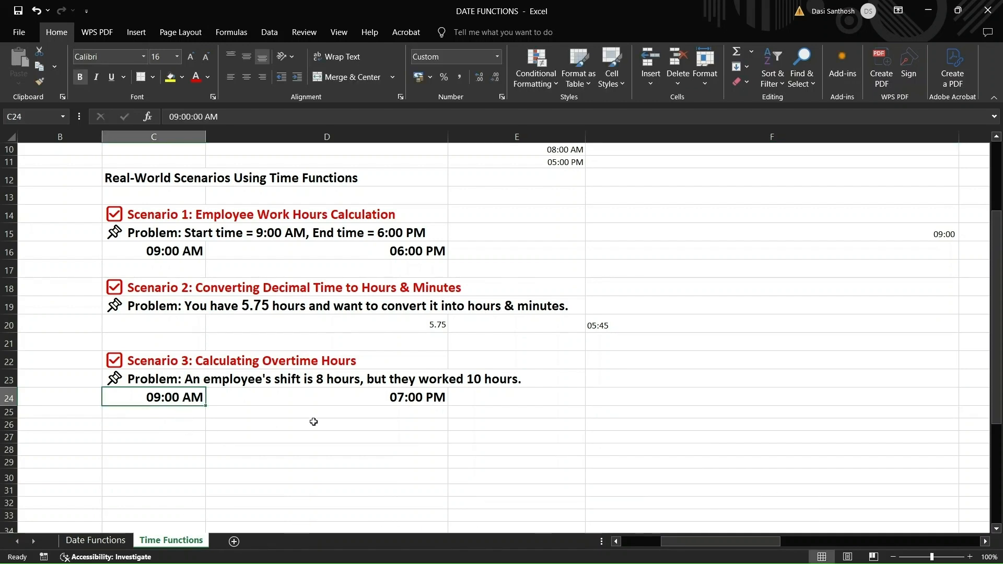
click(381, 398)
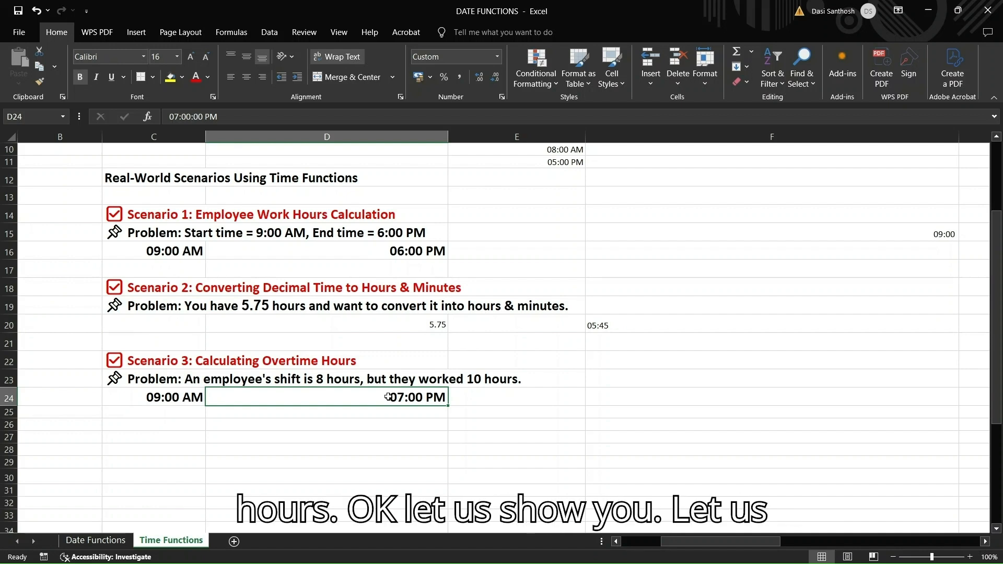
Step: Enter the formula =D24-C24-8/24 in cell F24 to calculate the overtime beyond the 8-hour shift for Scenario 3
click(637, 396)
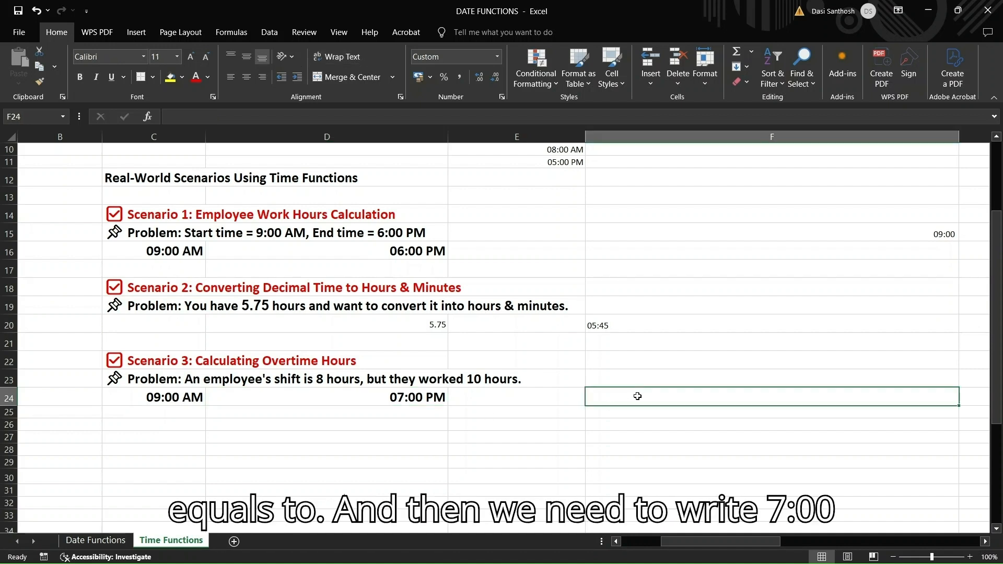
text(=)
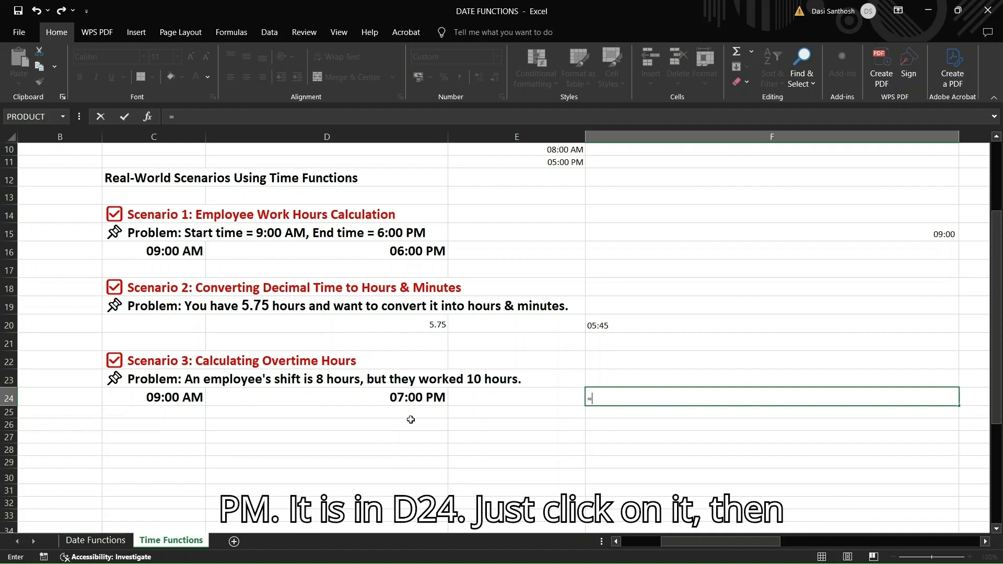
click(412, 401)
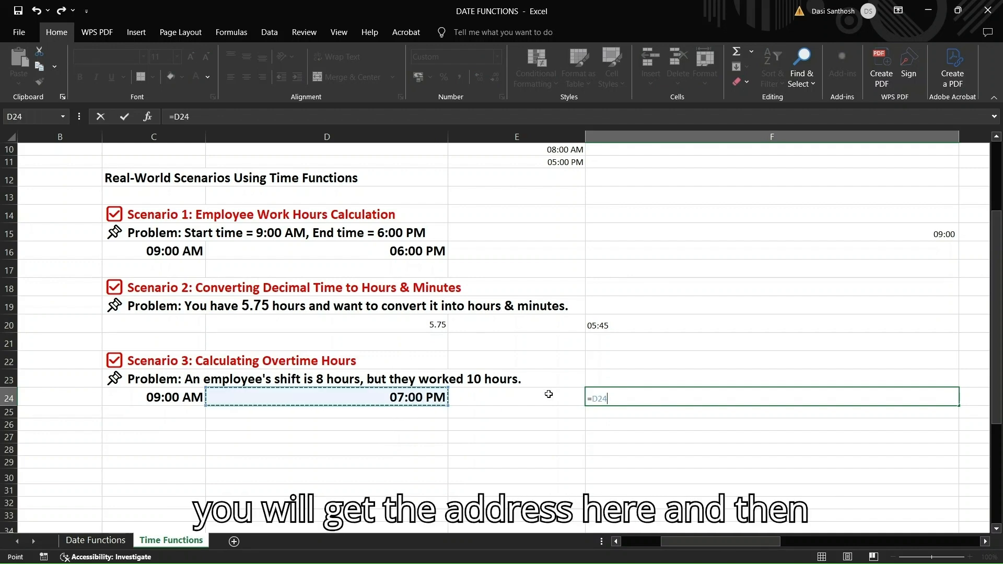
text(-)
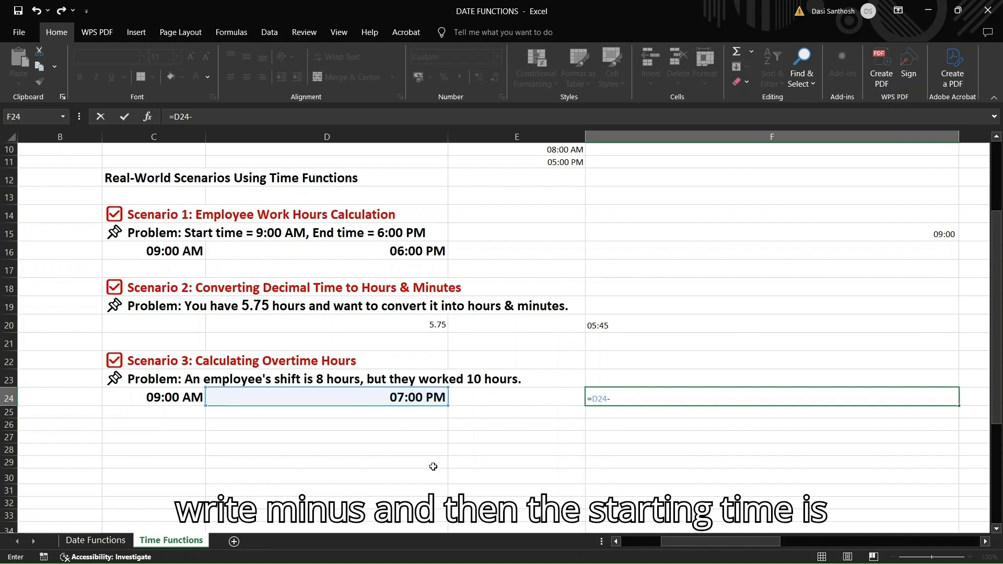
click(162, 395)
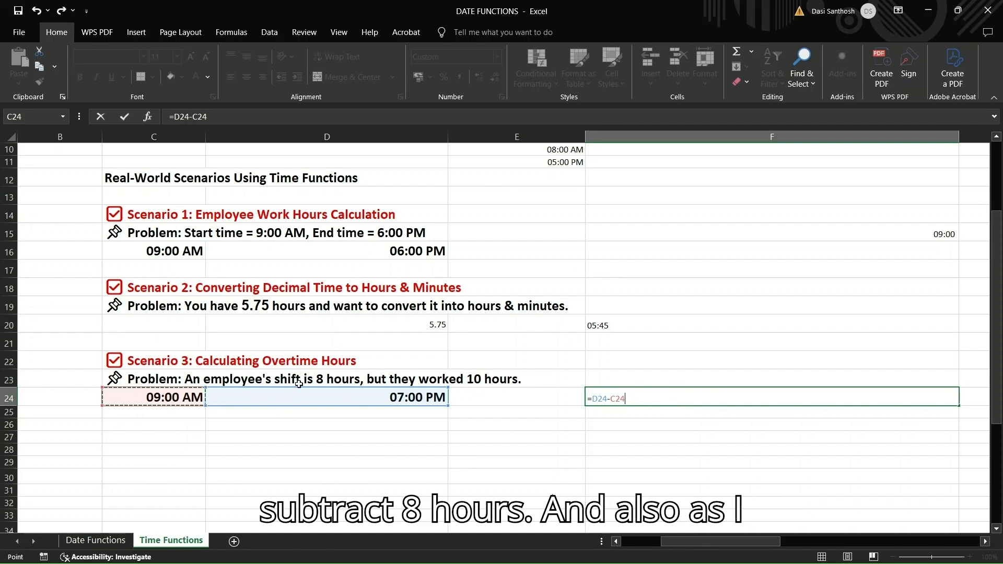
text(-)
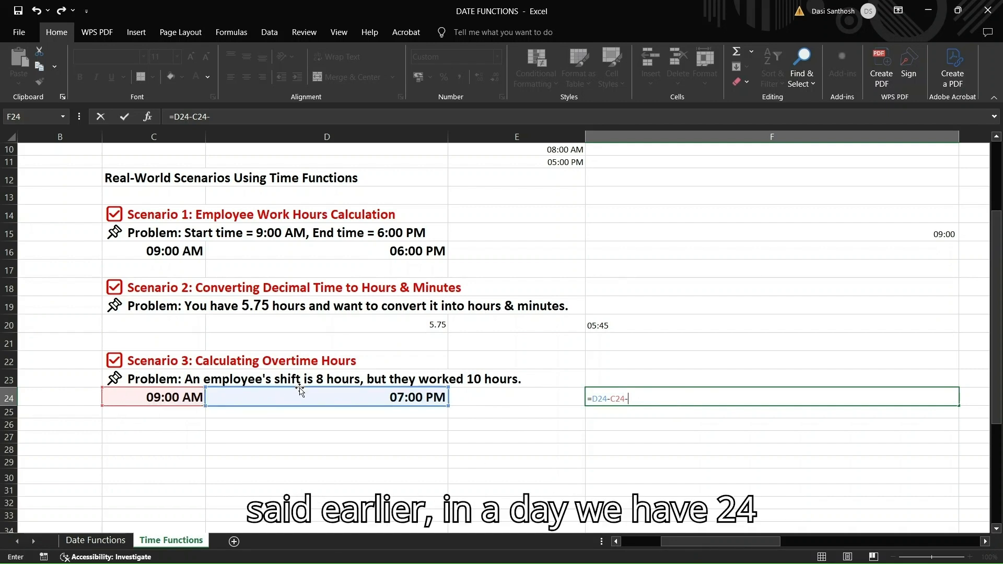
text(8)
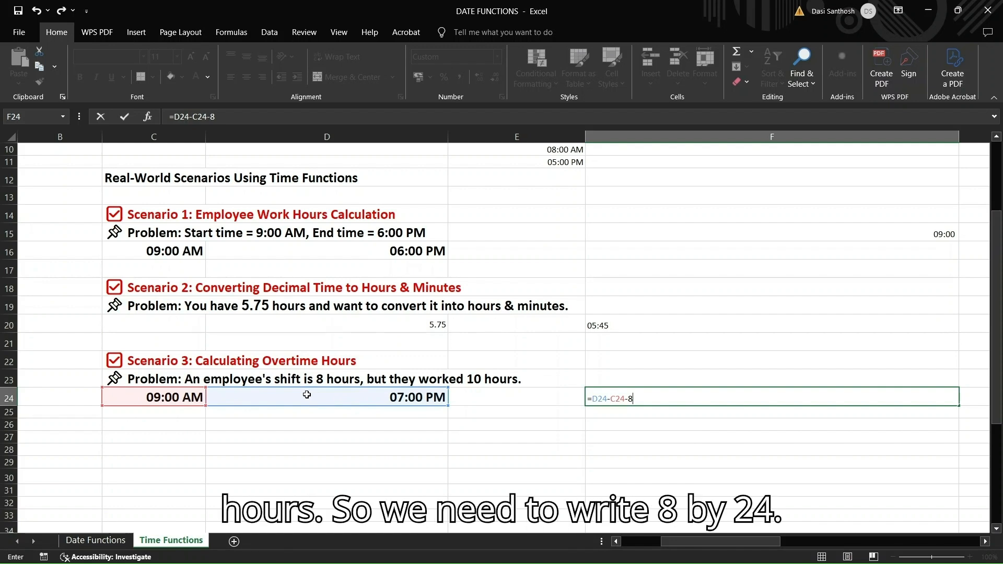
text(/24)
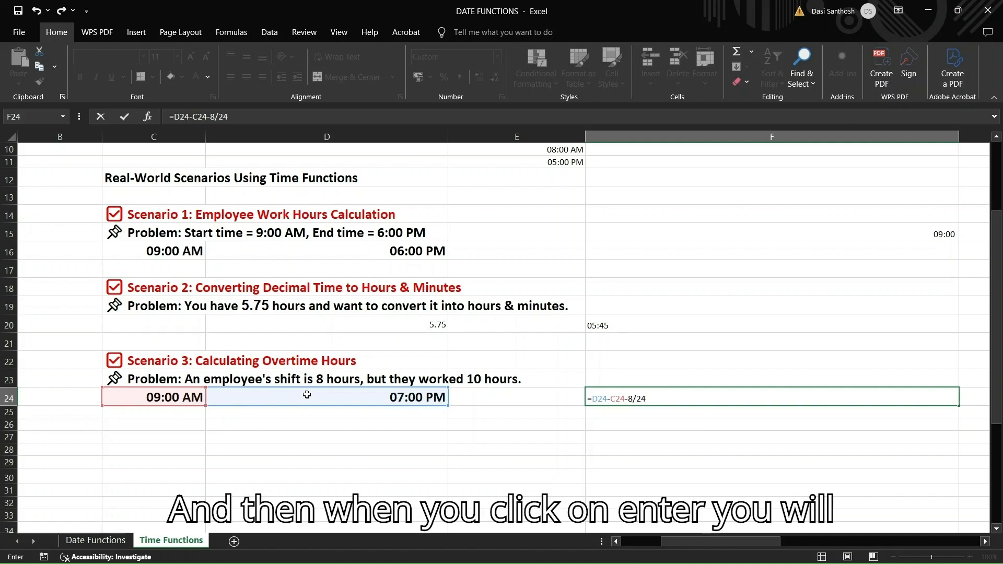
key(Return)
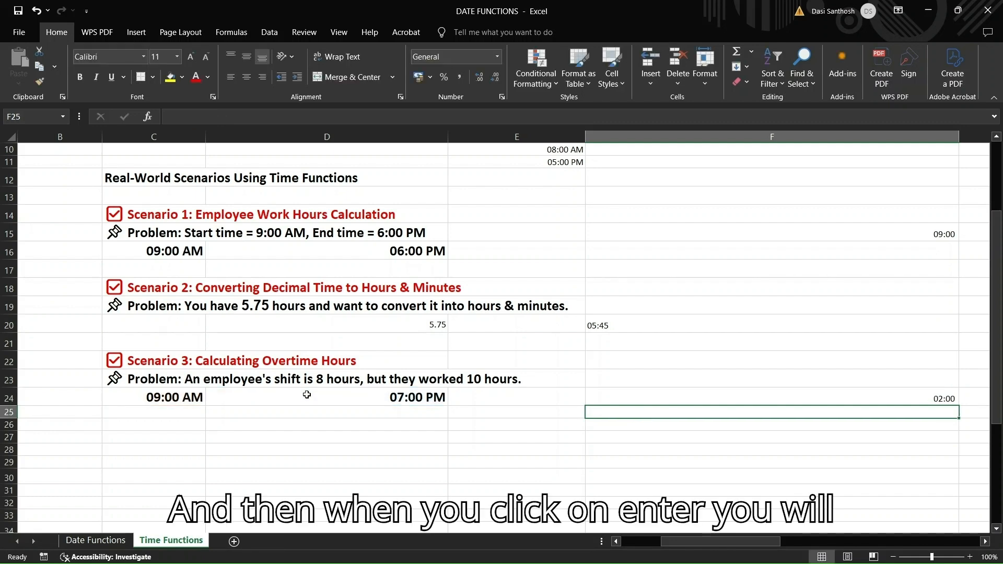
Step: Change the custom number format of cell F24 to hh:mm "hours"
click(877, 394)
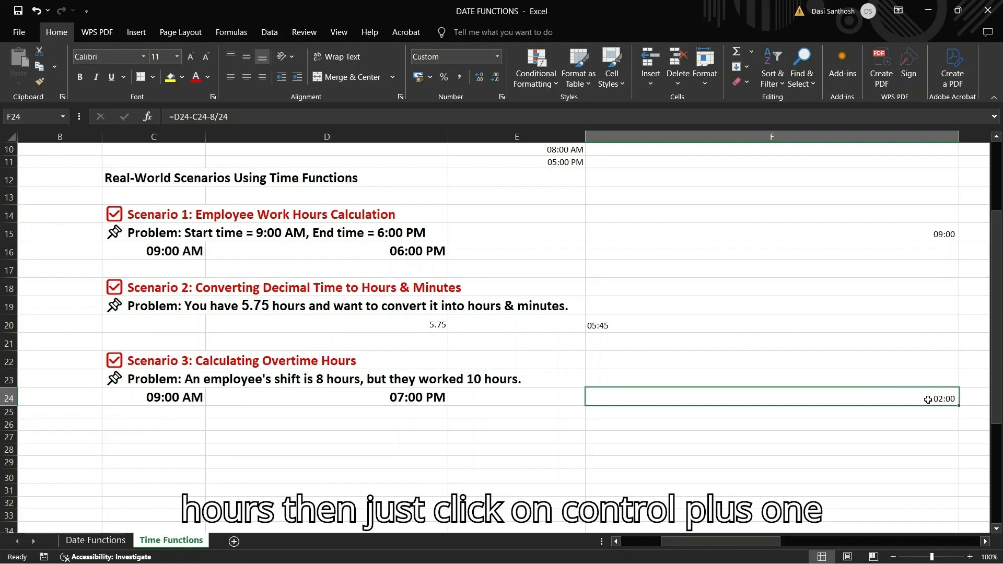
key(ctrl+1)
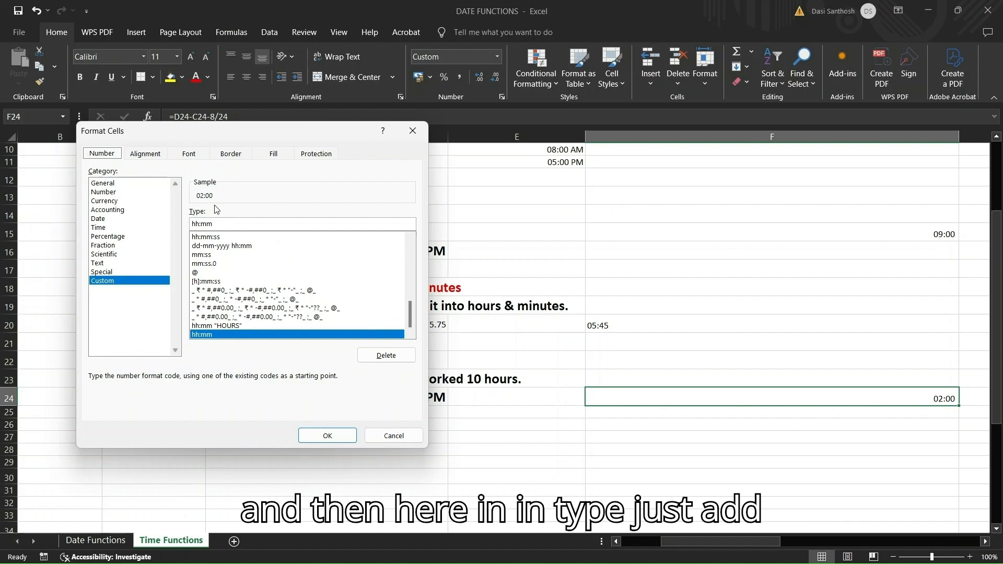
click(223, 224)
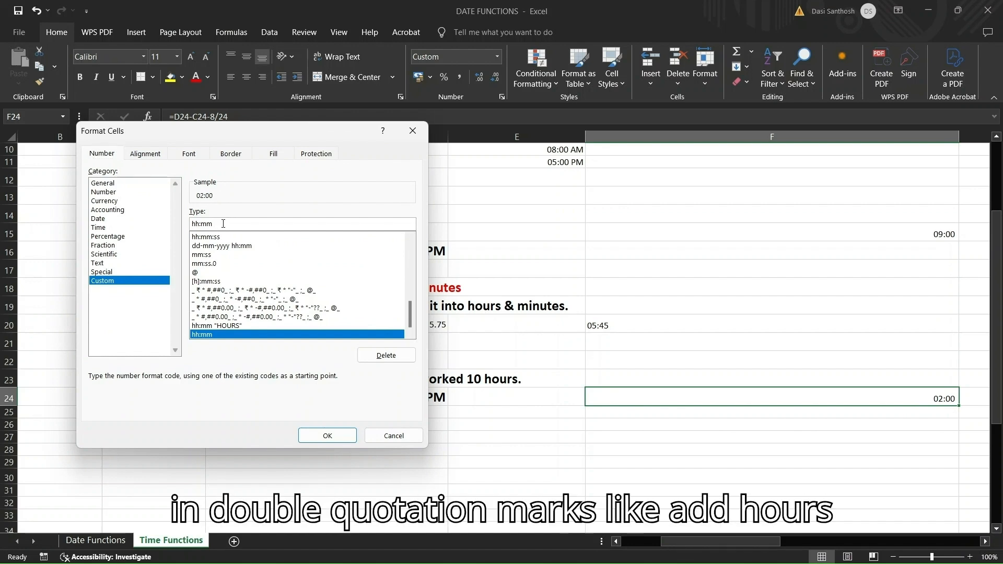
text("hours")
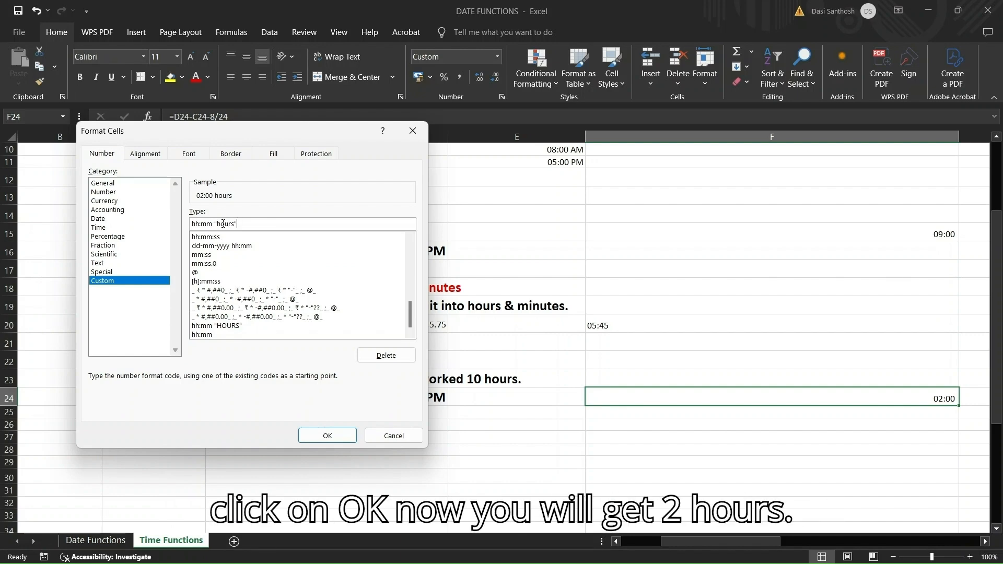
key(Return)
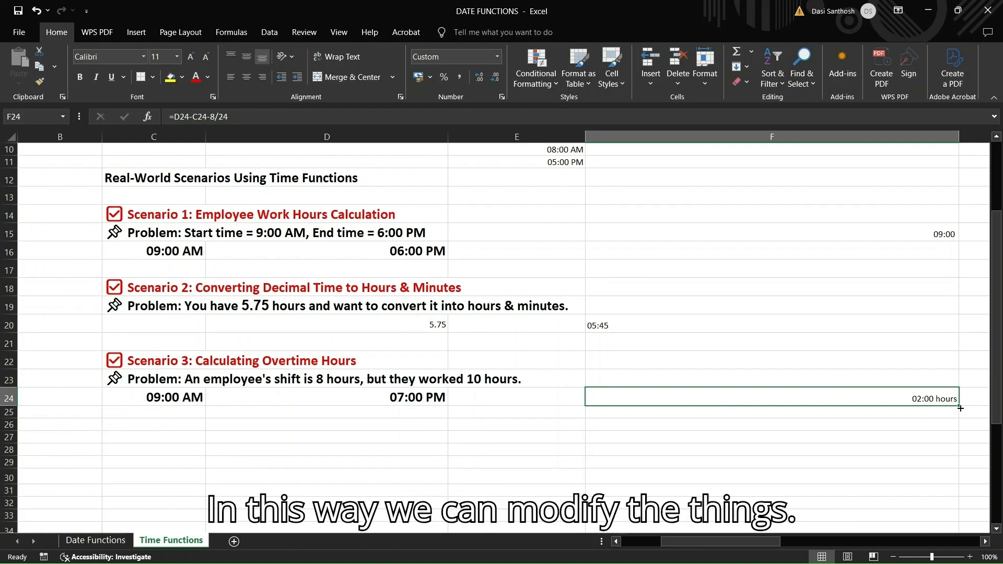
Step: Review the time function table and the three solved scenarios on the Time Functions sheet
click(619, 452)
scroll(620, 453, up, 3)
scroll(620, 453, down, 6)
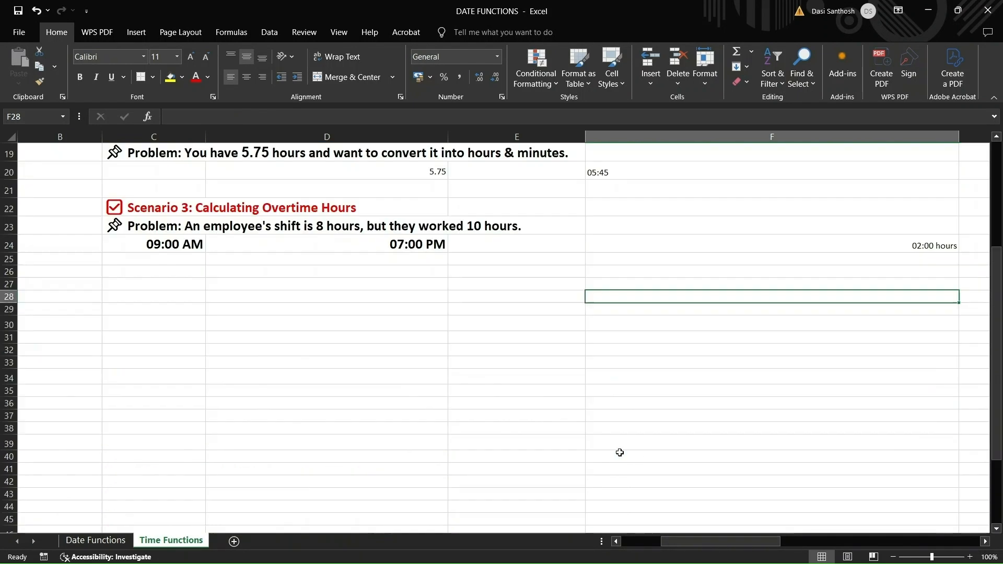
scroll(620, 452, up, 1)
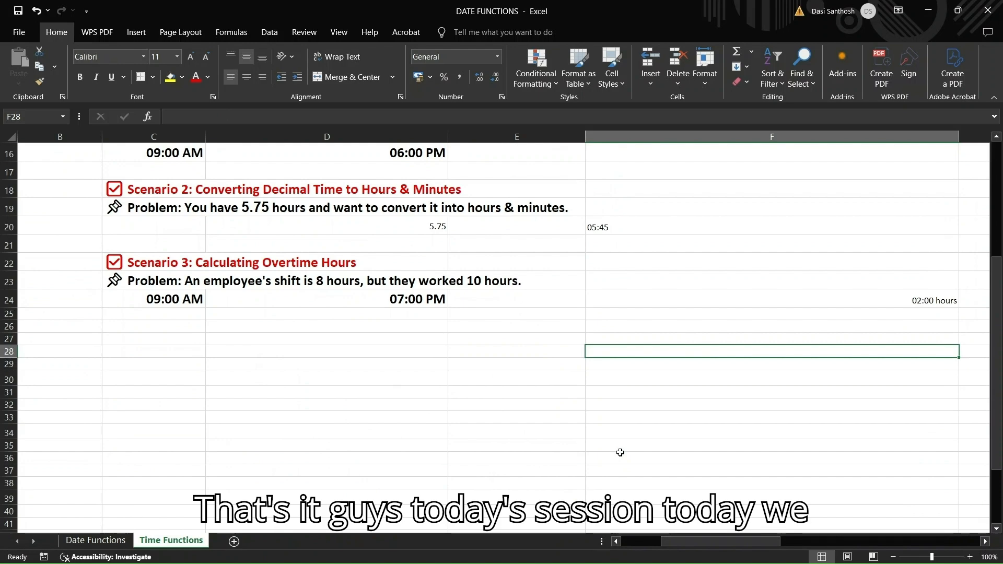
scroll(620, 452, up, 5)
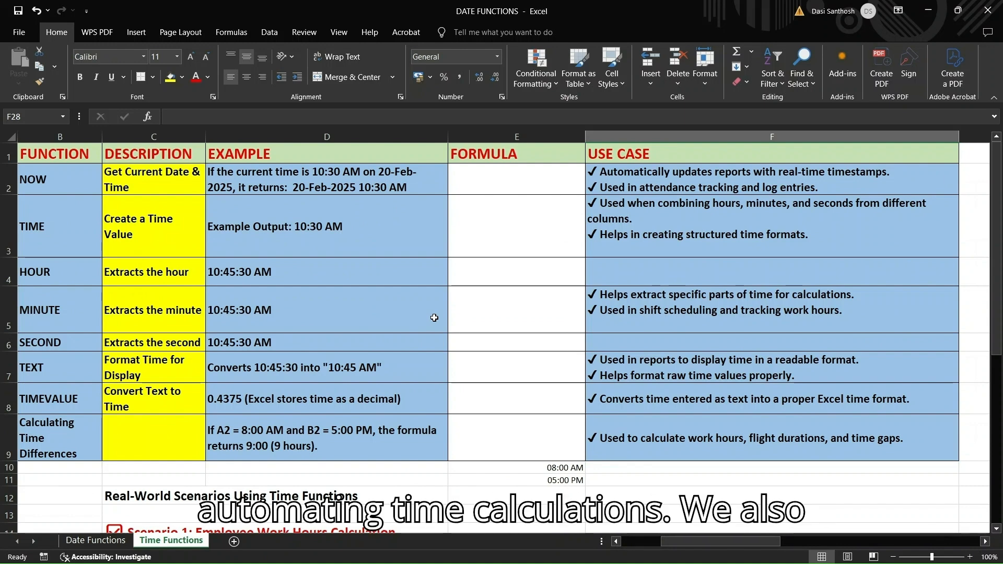
scroll(434, 317, down, 3)
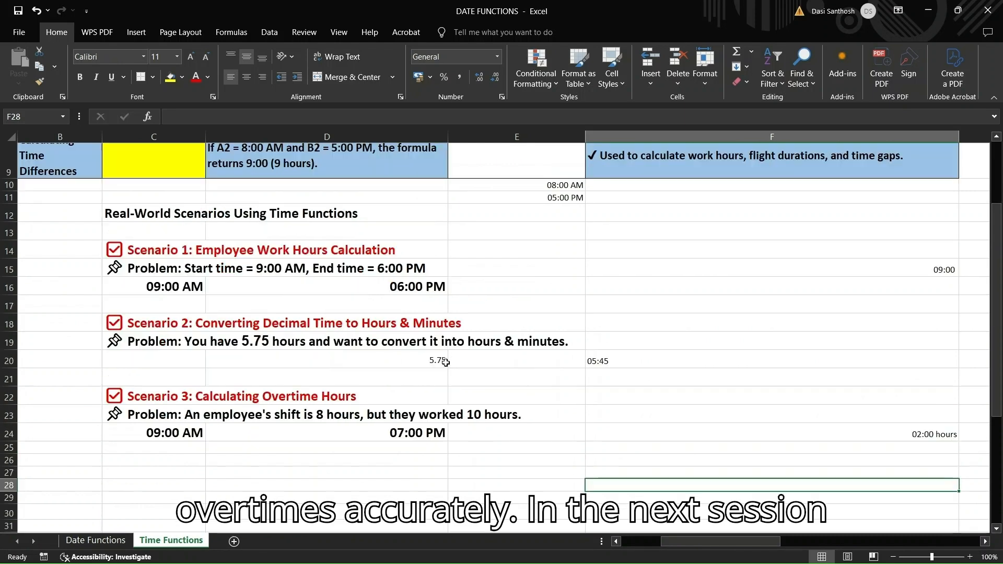
scroll(446, 363, up, 3)
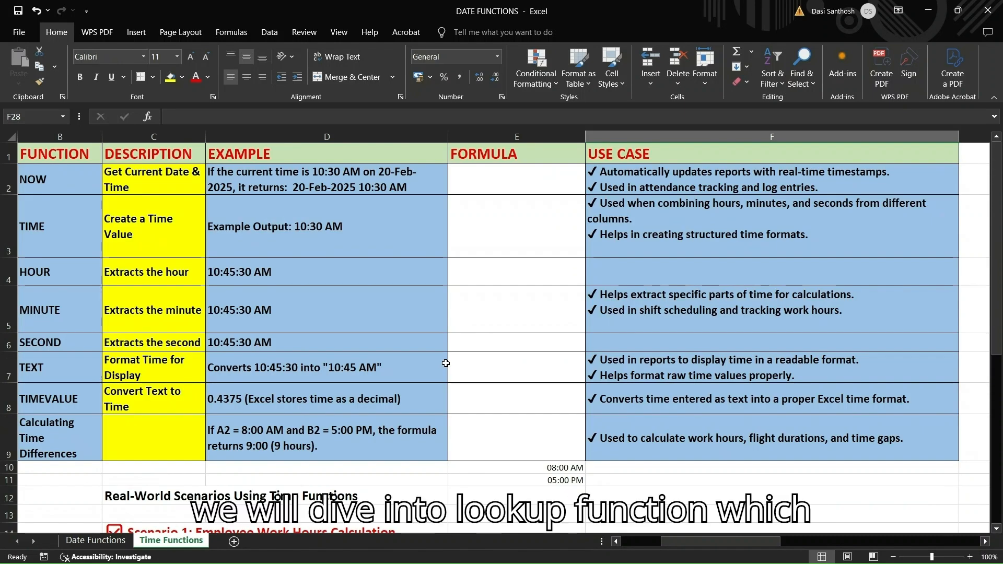